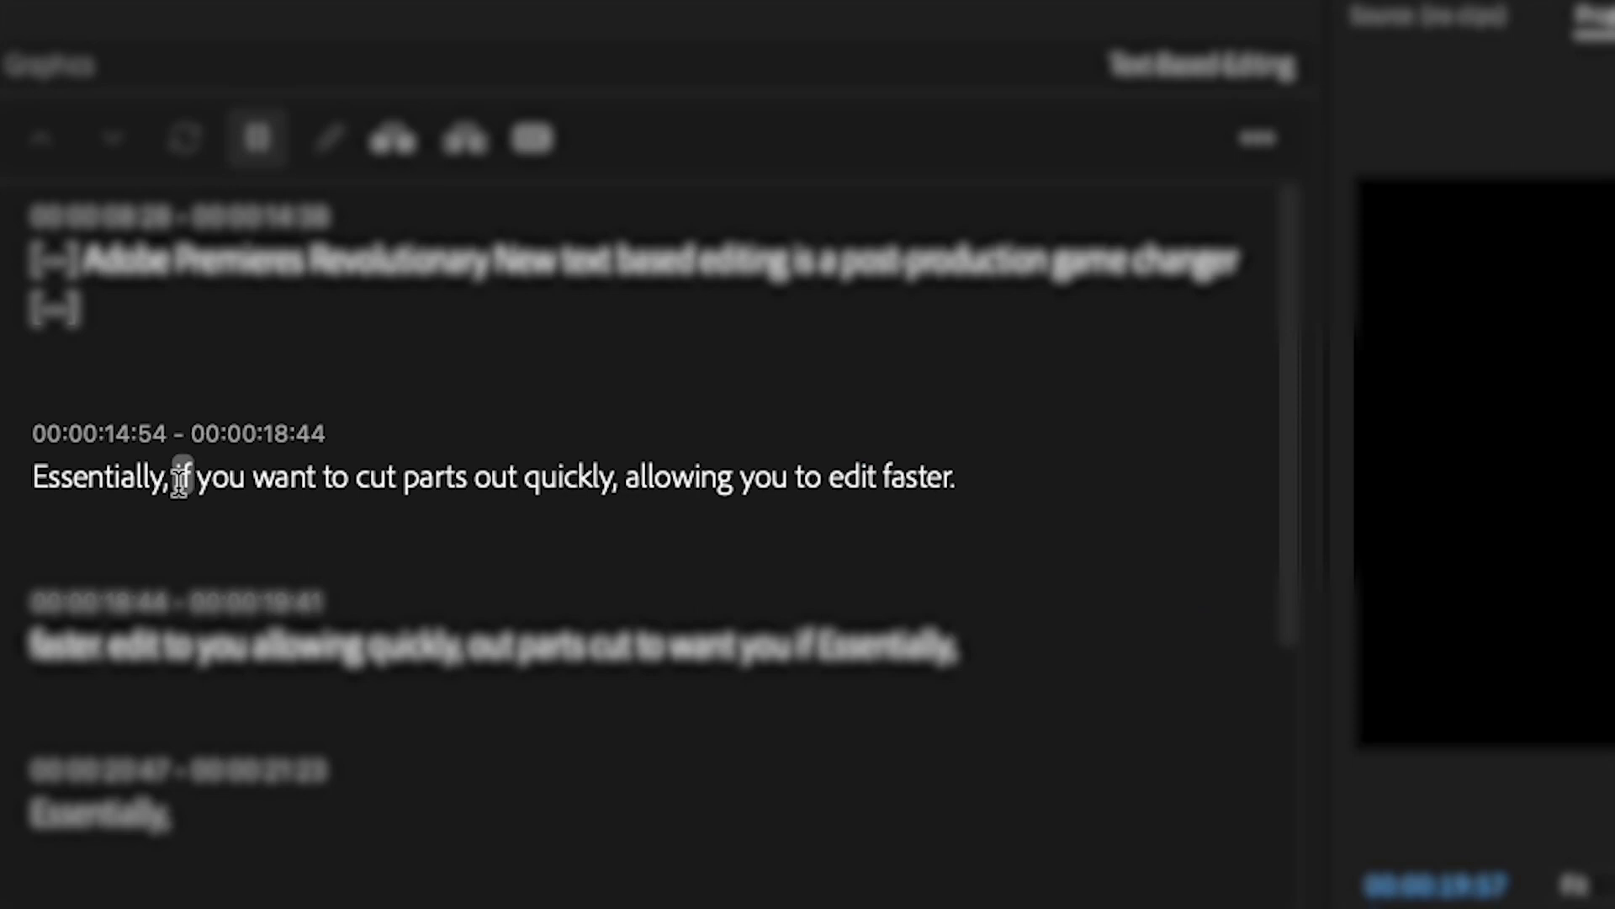
# Delete the phrase about cutting parts out quickly and the life-sentence line from the voiceover transcript.
pyautogui.moveTo(180, 478); pyautogui.dragTo(623, 477)
pyautogui.press('BackSpace')
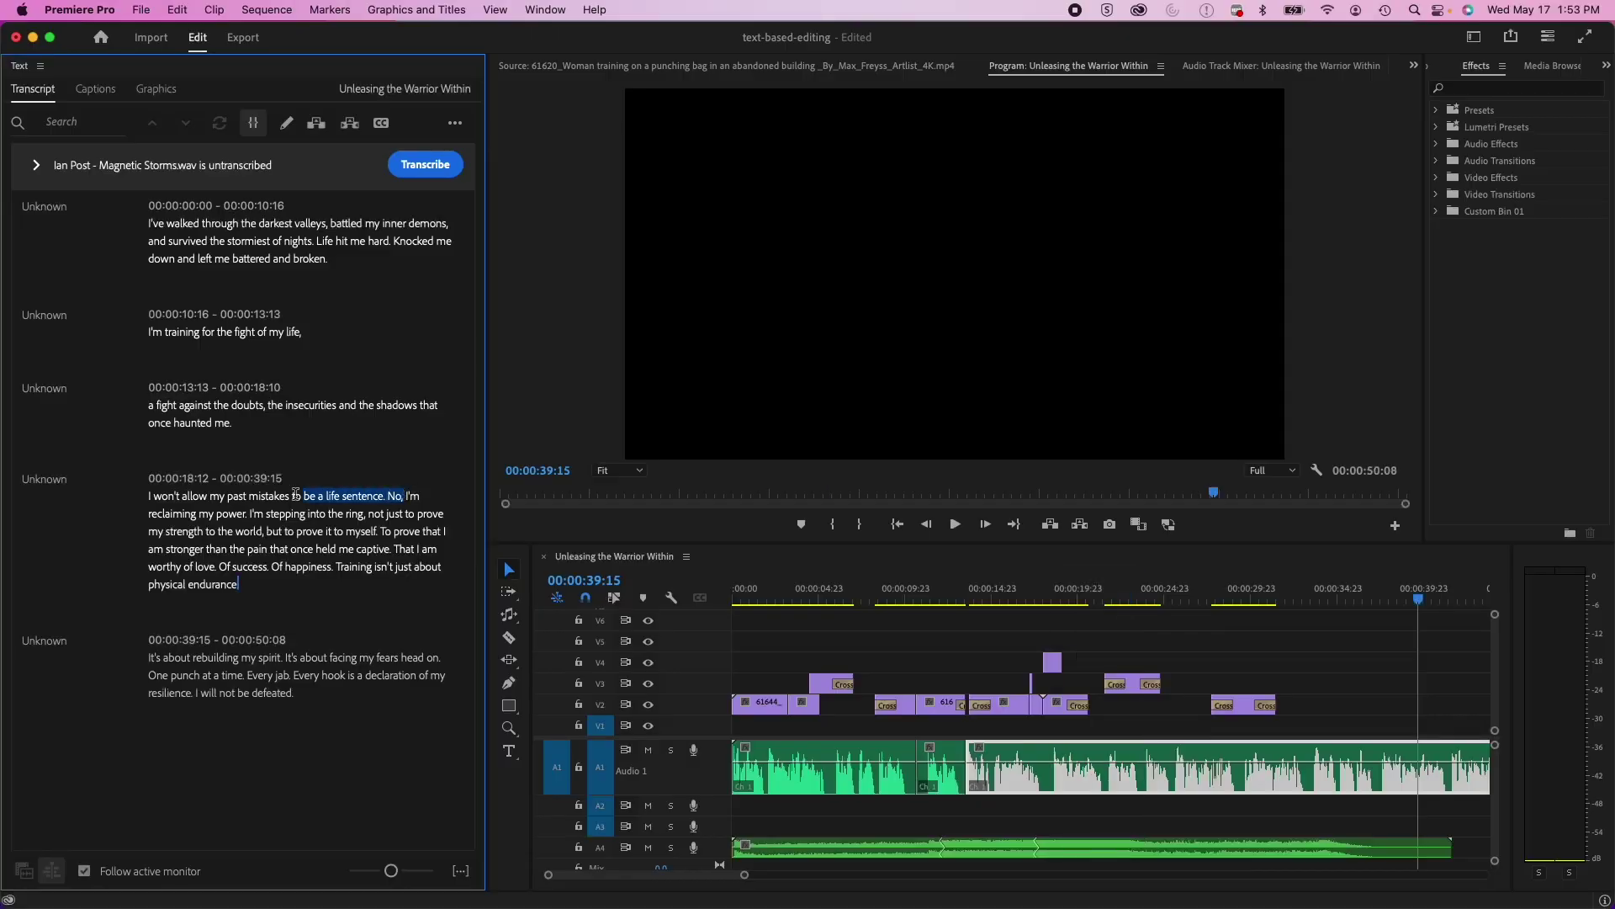
pyautogui.moveTo(165, 495); pyautogui.dragTo(148, 495)
pyautogui.press('BackSpace')
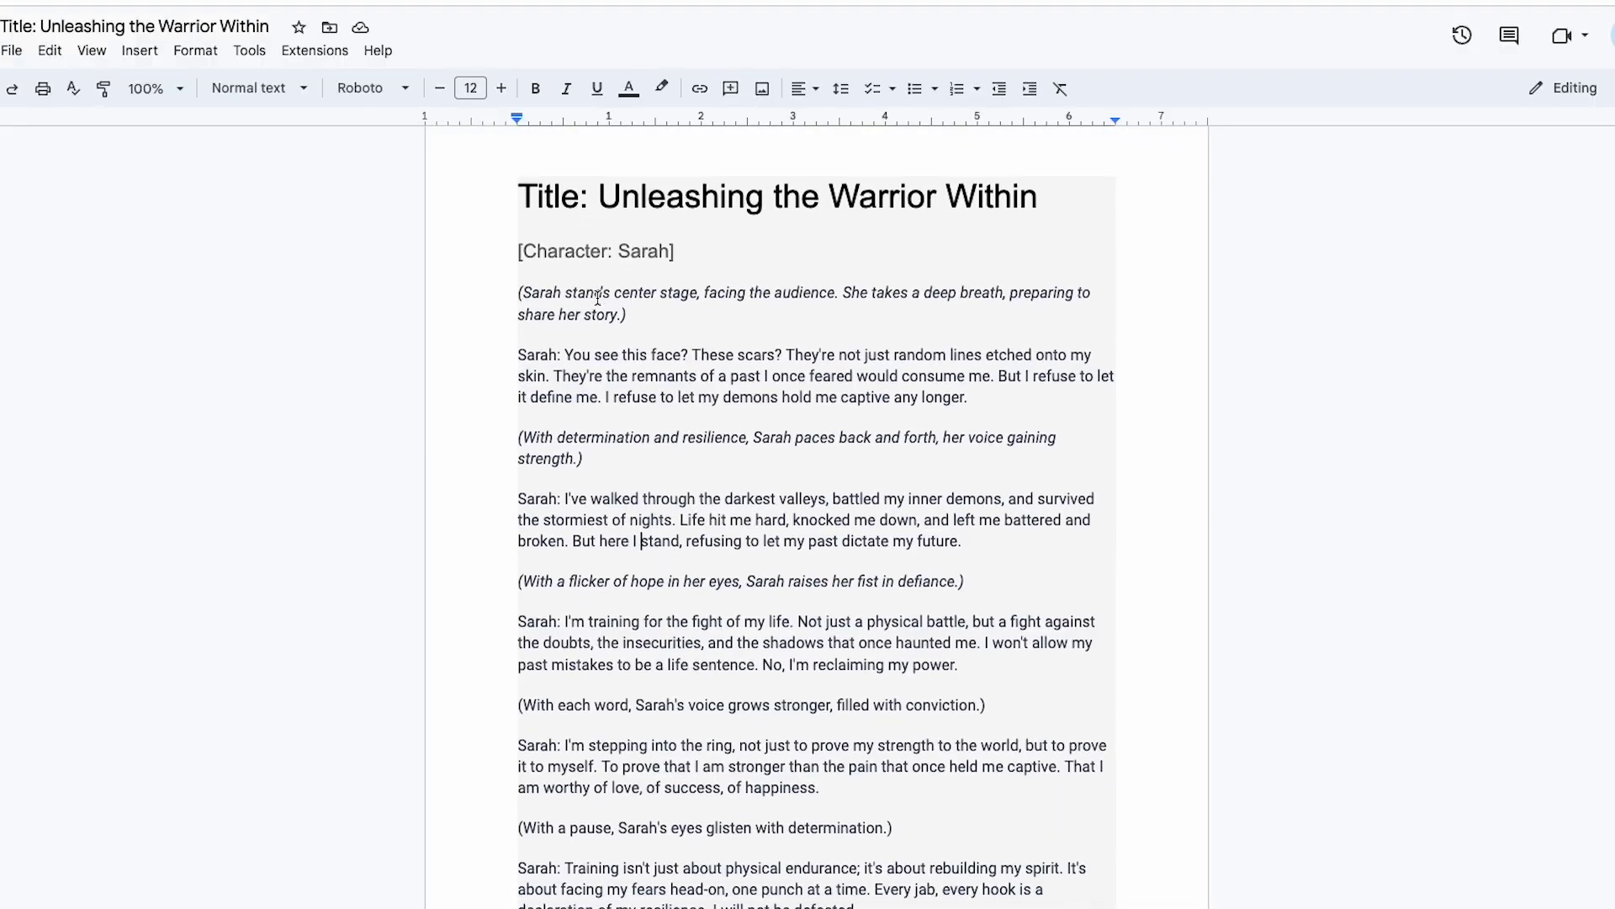
# Select the words "battled my inner demons," in the Unleashing the Warrior Within script.
pyautogui.moveTo(895, 356); pyautogui.dragTo(720, 356)
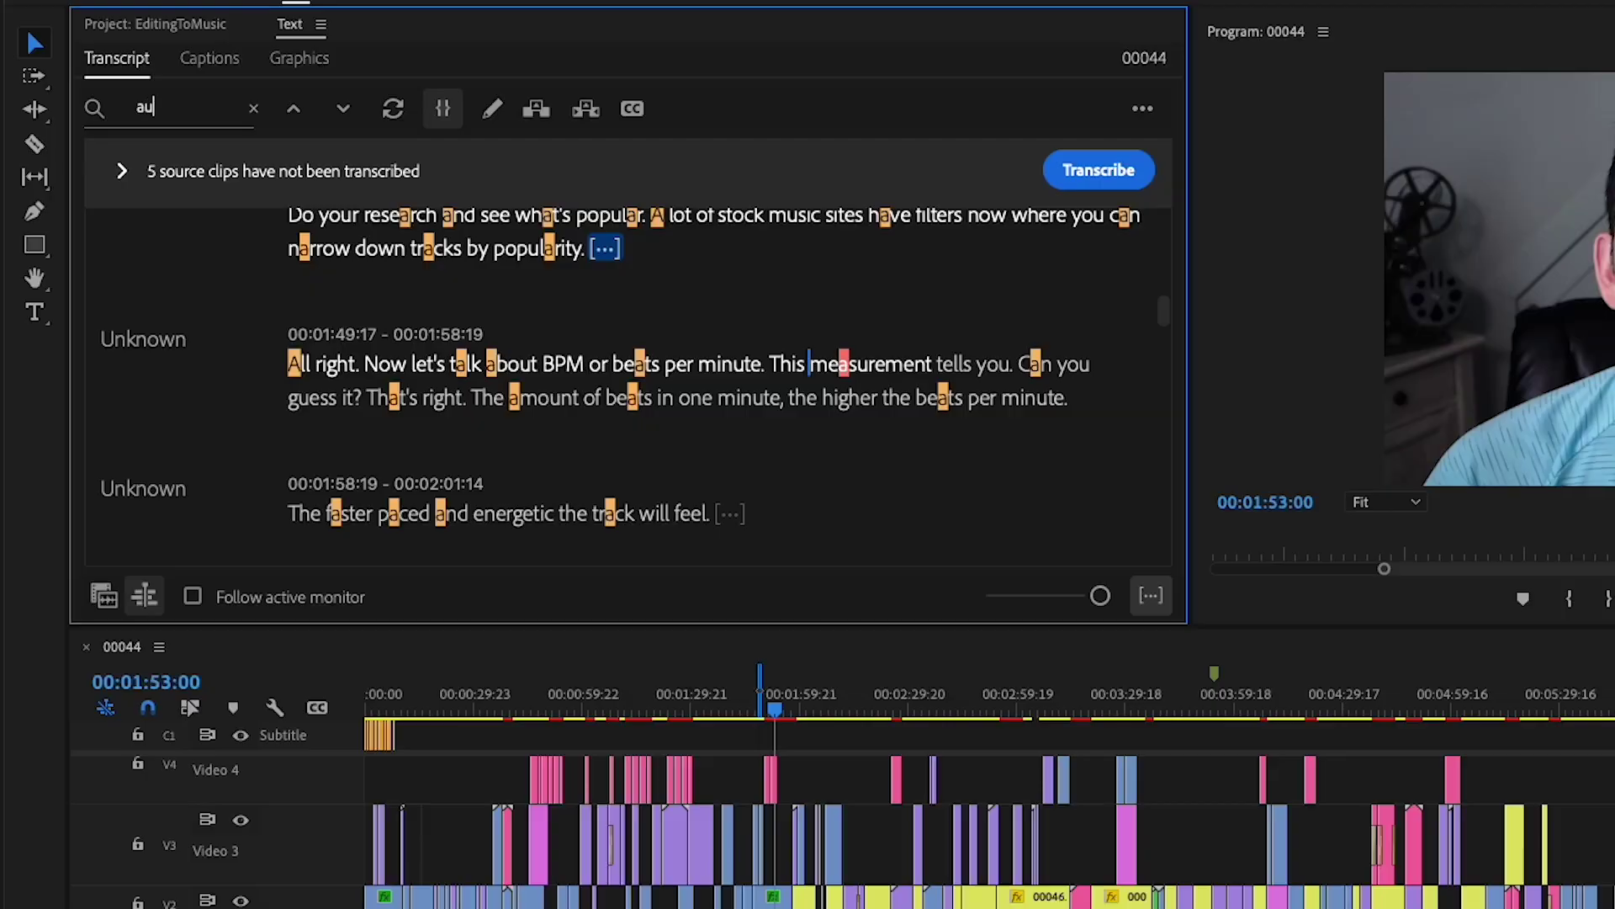
# Place the voiceover clip on track A1 at 00:00 and zoom the timeline in.
pyautogui.write('udi')
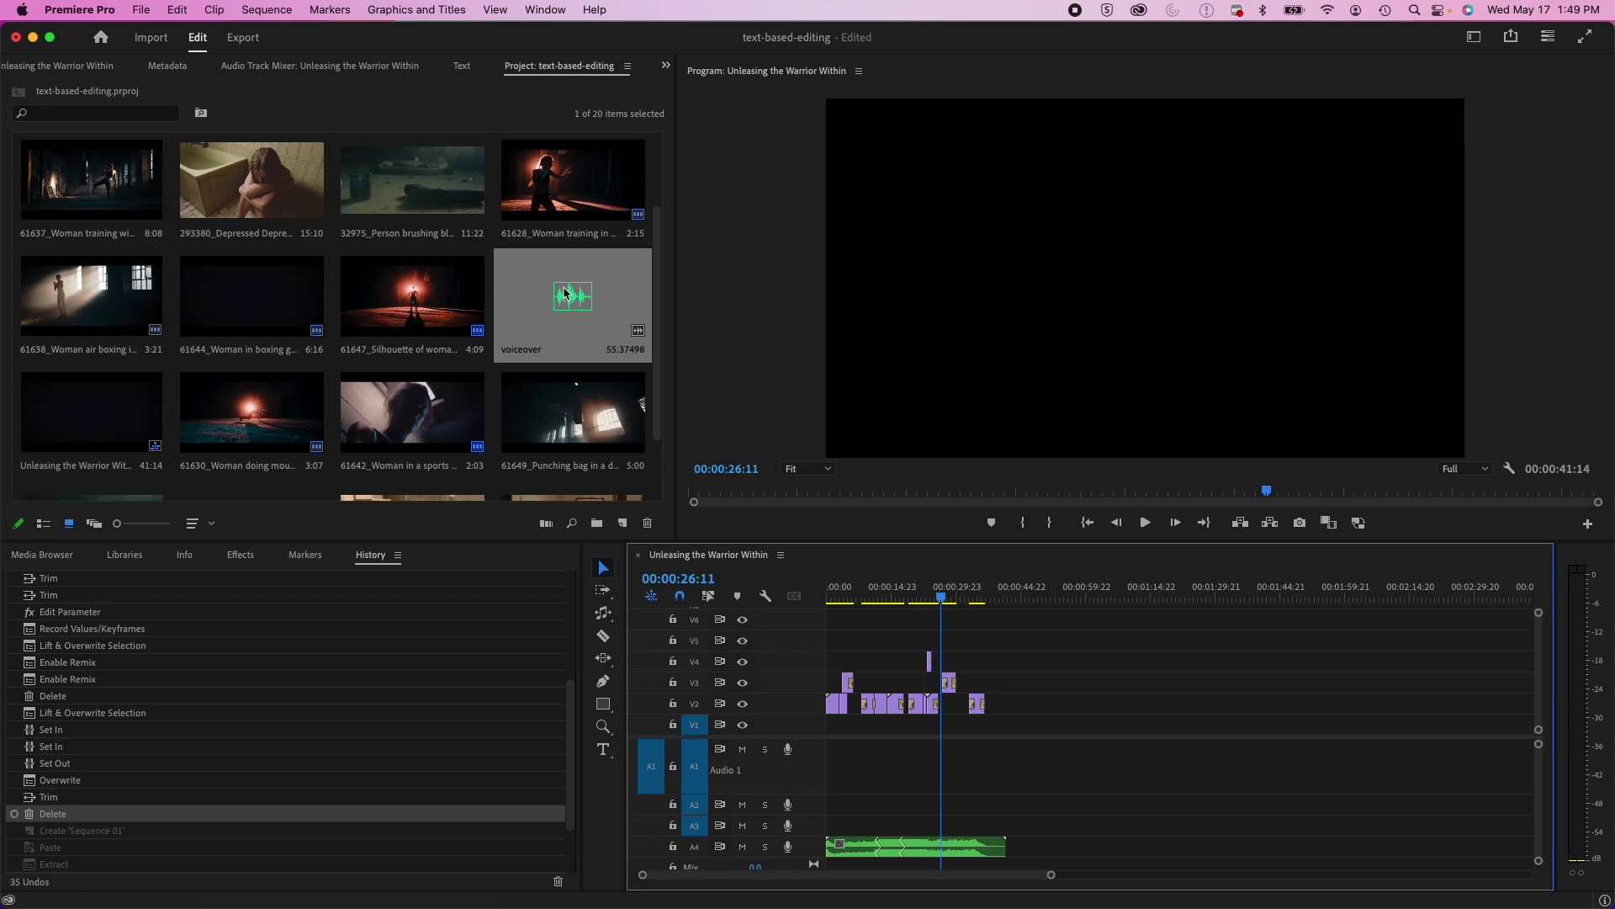
pyautogui.moveTo(565, 295); pyautogui.dragTo(827, 759)
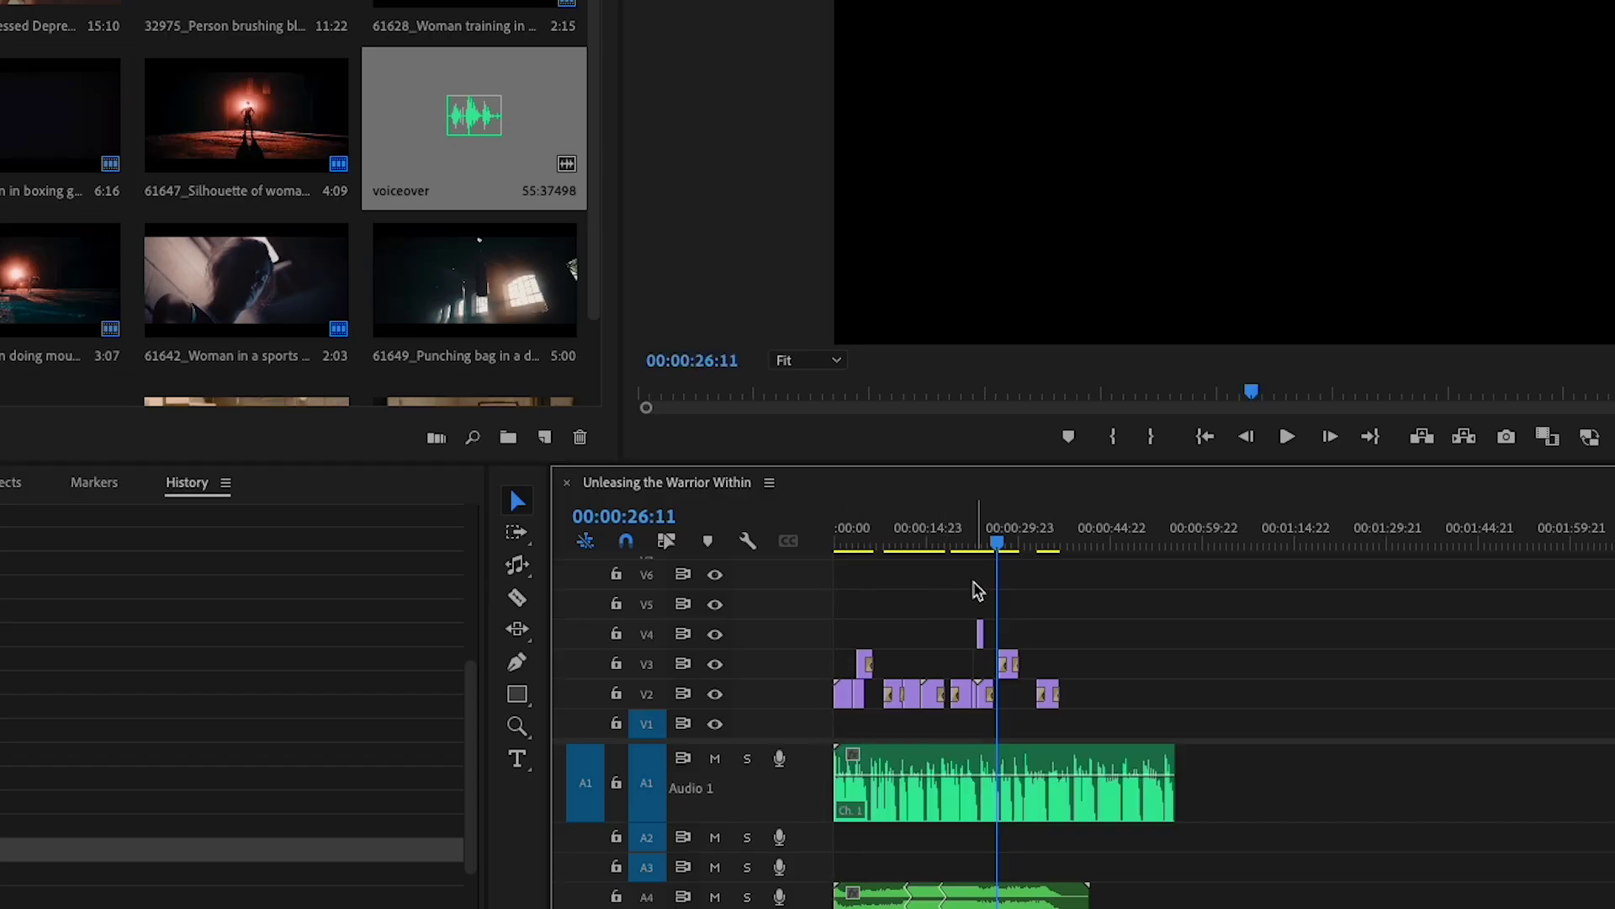
pyautogui.press('=')
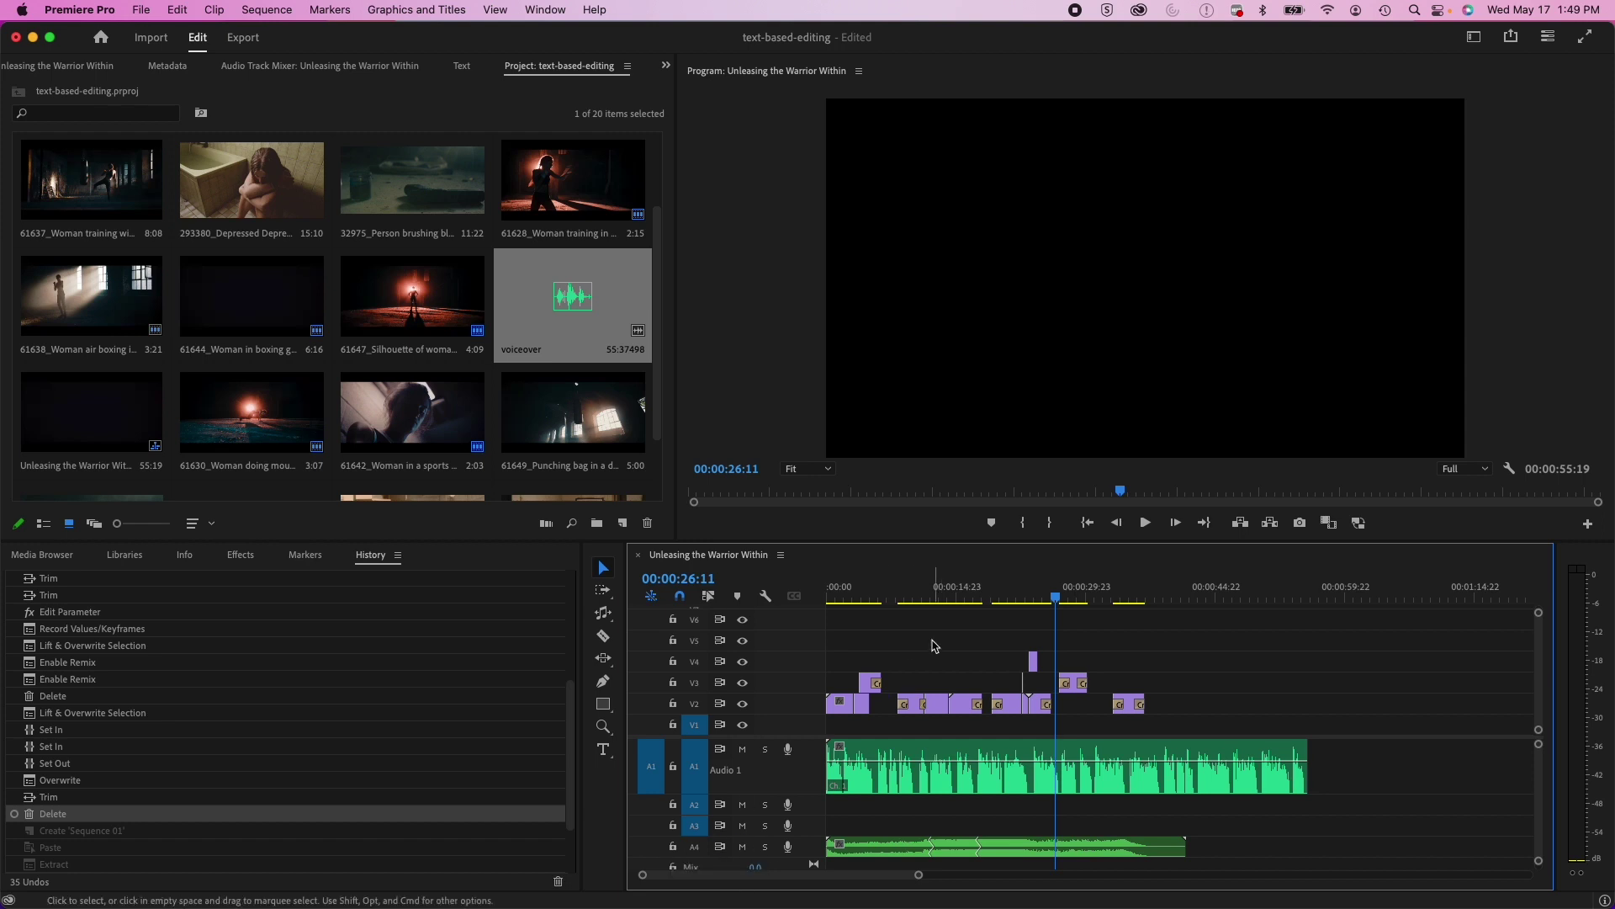
pyautogui.click(536, 8)
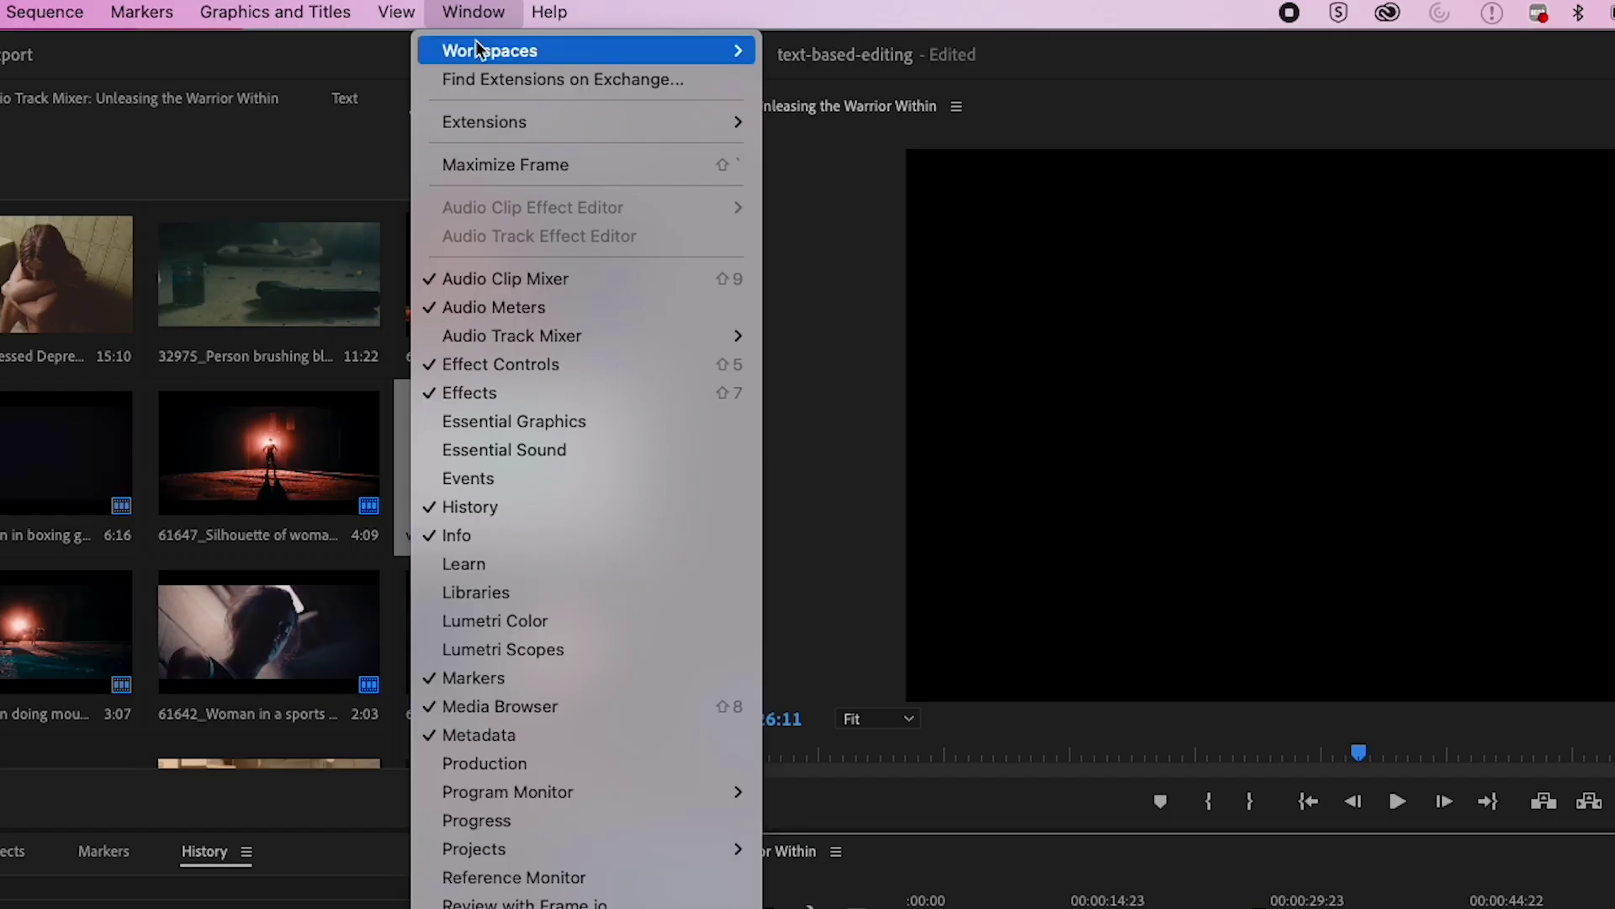
# Switch to the Text-Based Editing workspace and transcribe only the voiceover clip, leaving Magnetic Storms.wav untranscribed.
pyautogui.moveTo(588, 34)
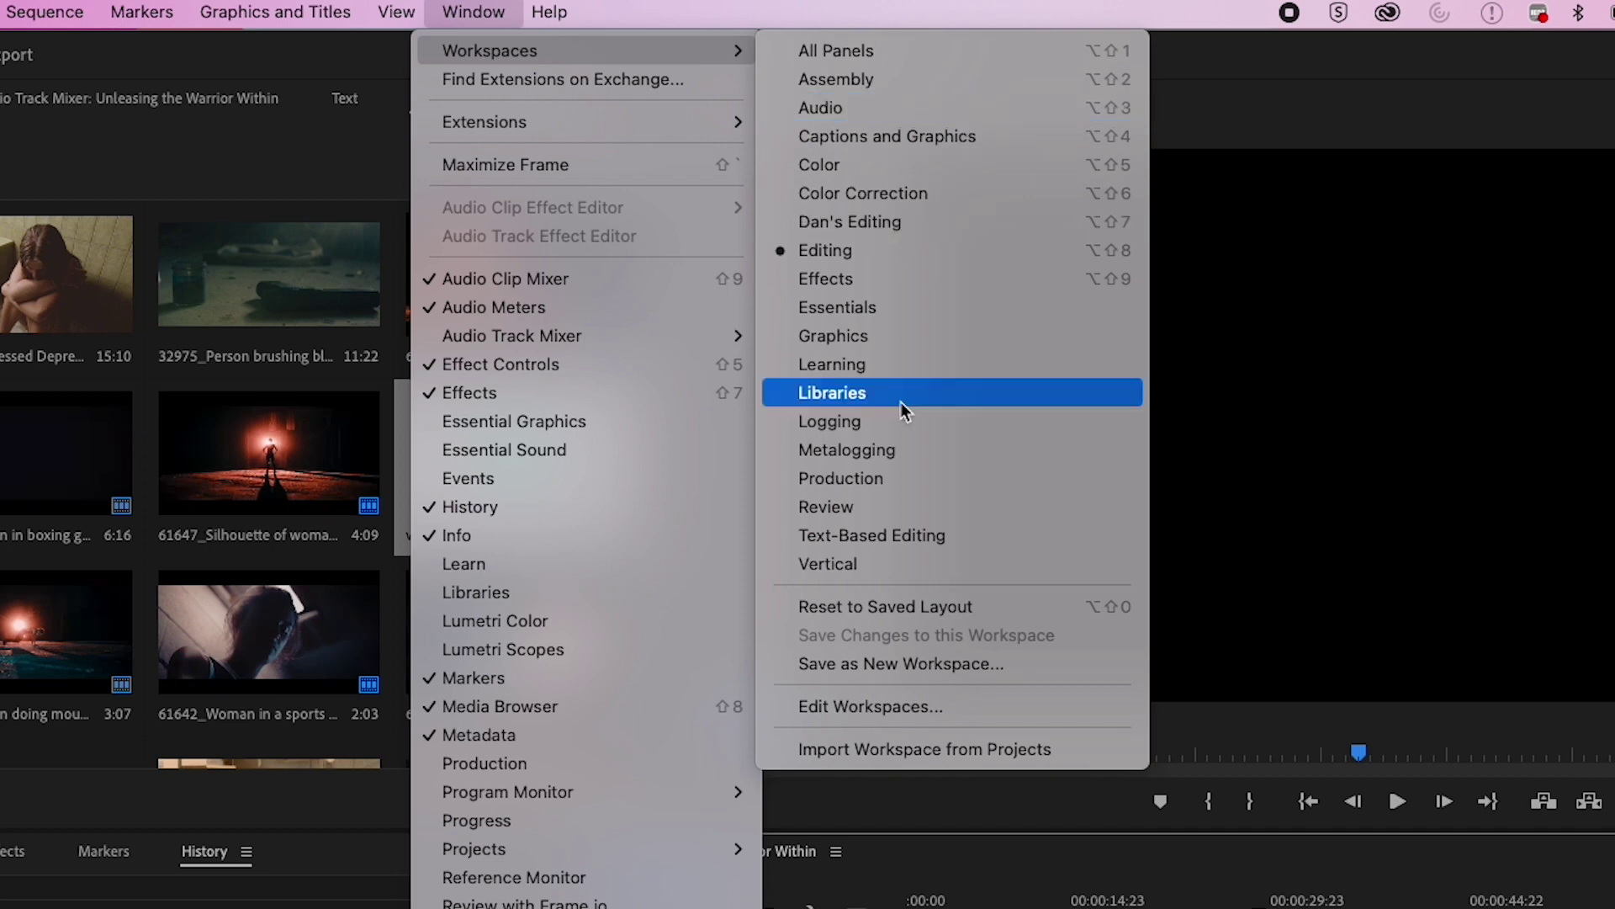
pyautogui.click(849, 535)
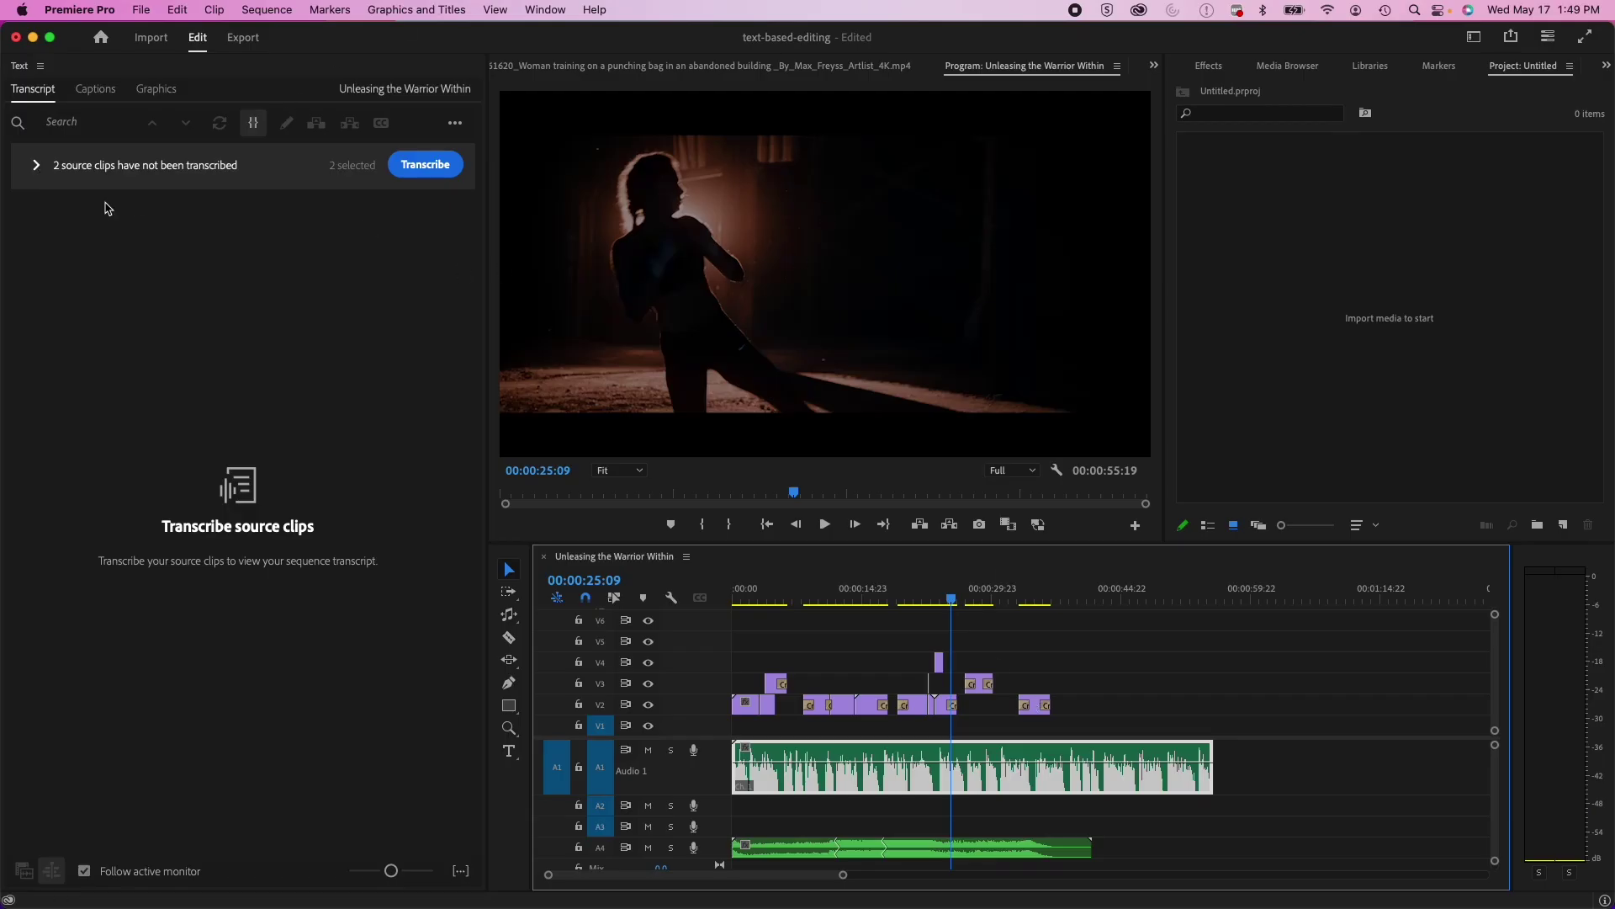
pyautogui.click(154, 229)
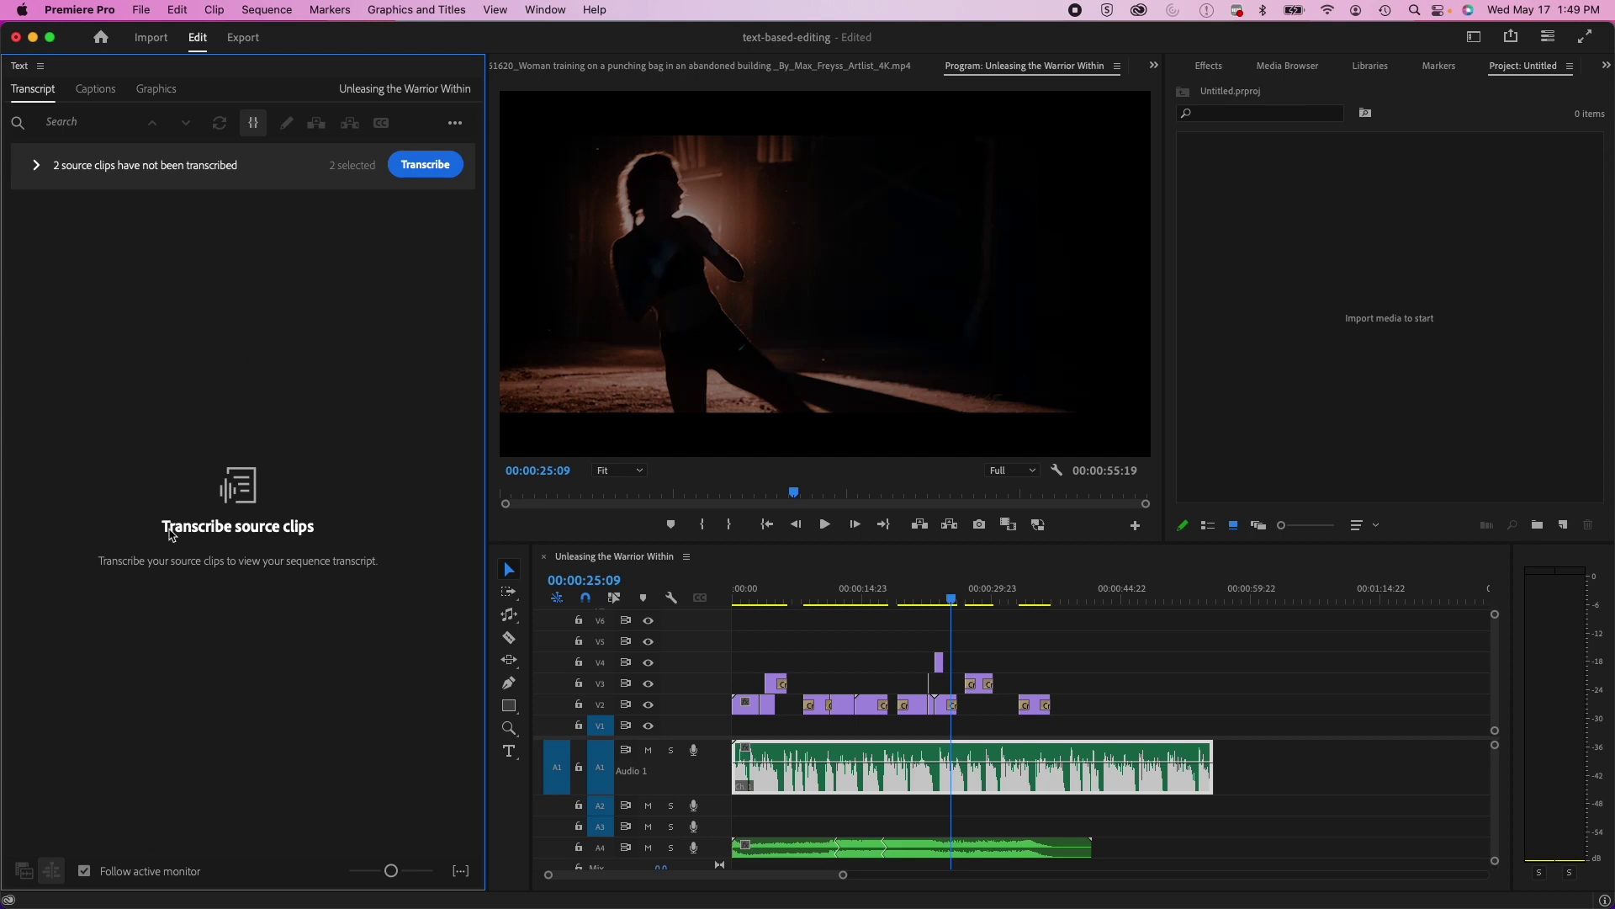
pyautogui.click(35, 166)
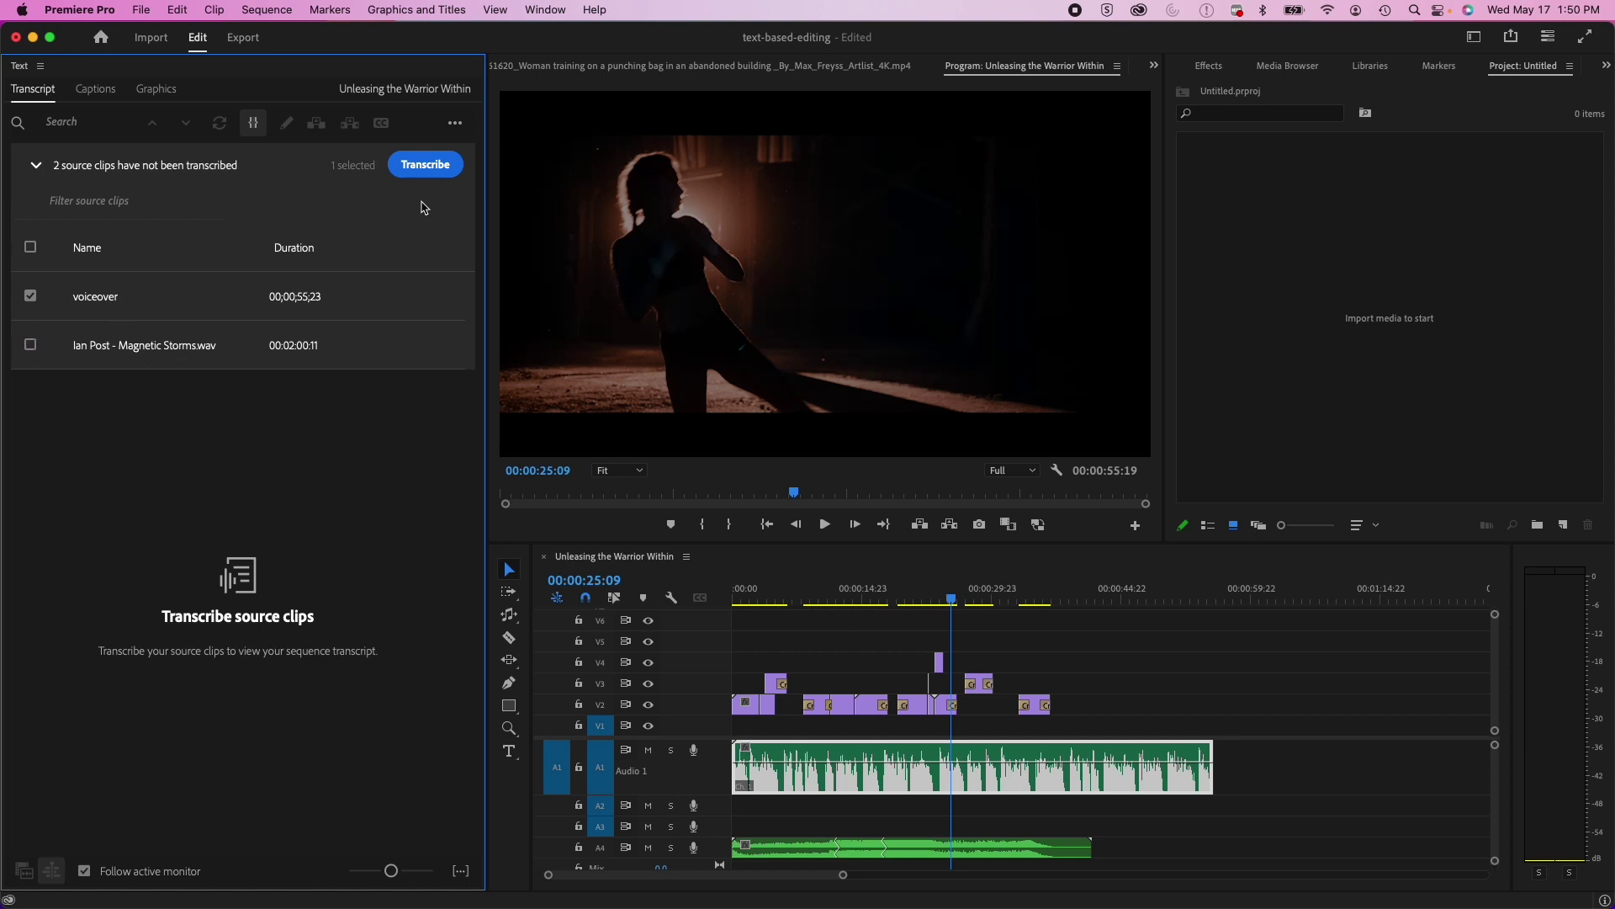
pyautogui.click(426, 166)
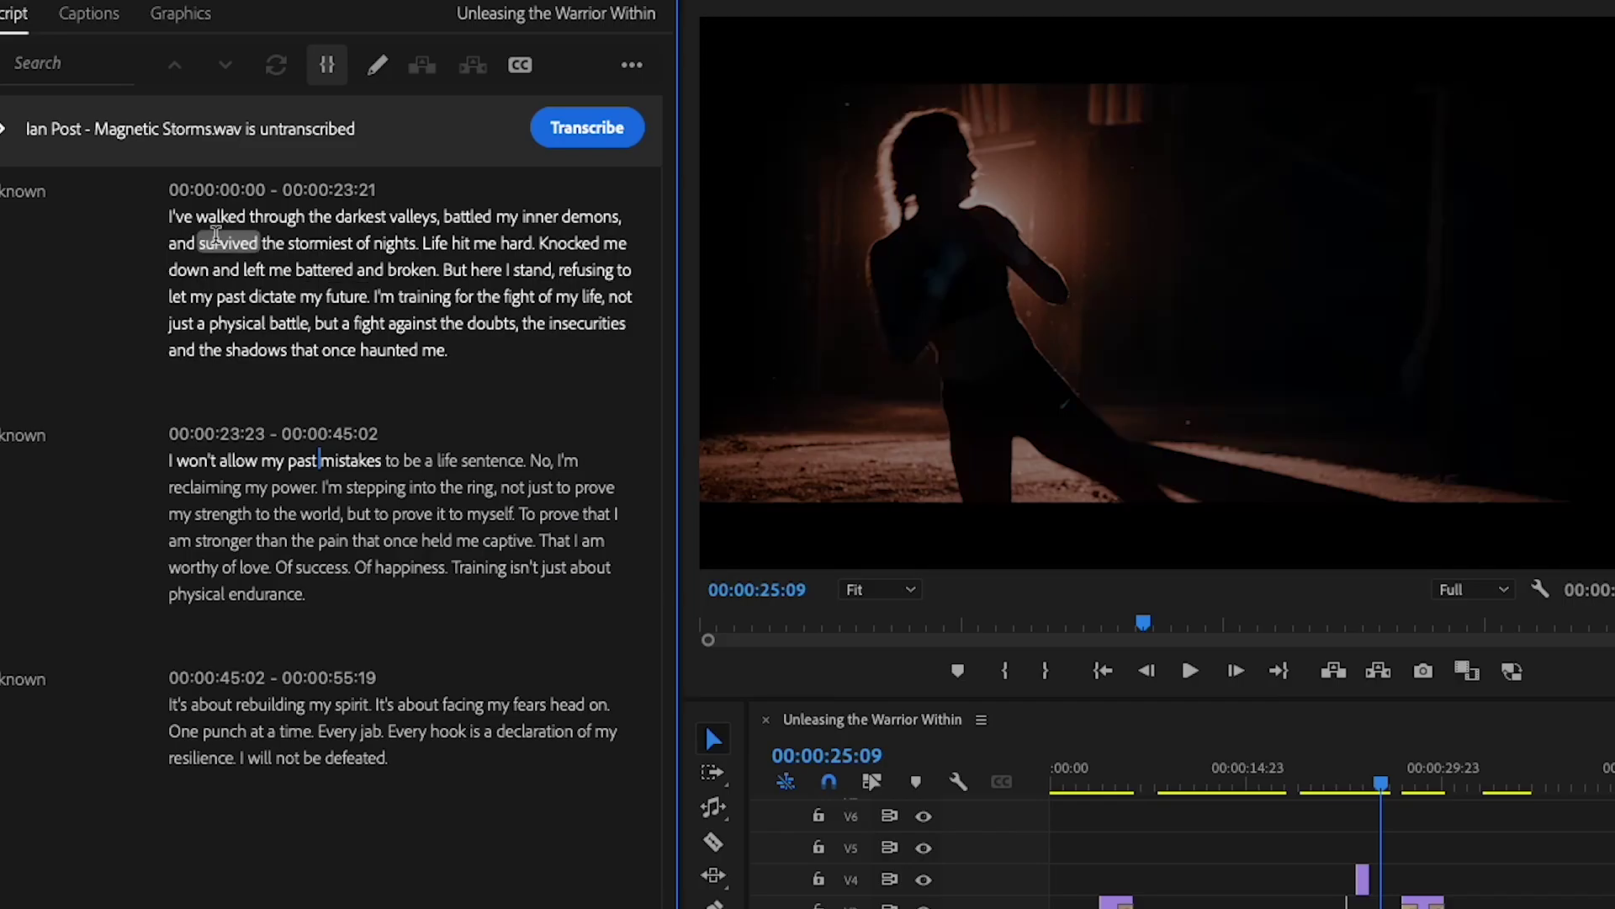
# Play the voiceover from the sequence start, then lock the music track A4.
pyautogui.click(1053, 788)
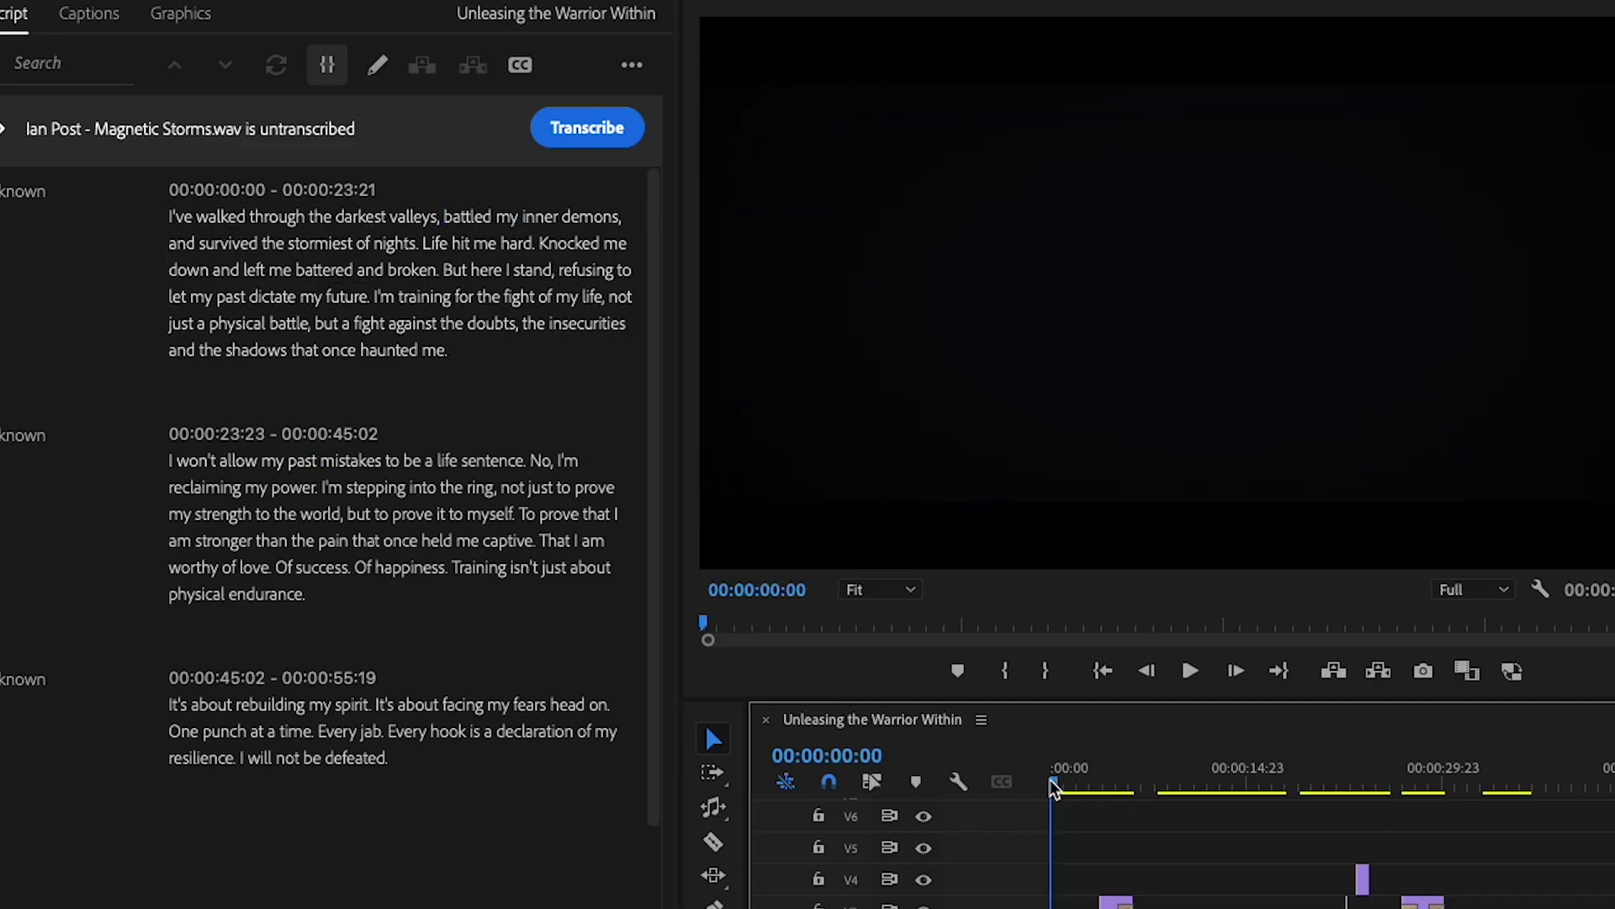
pyautogui.press('space')
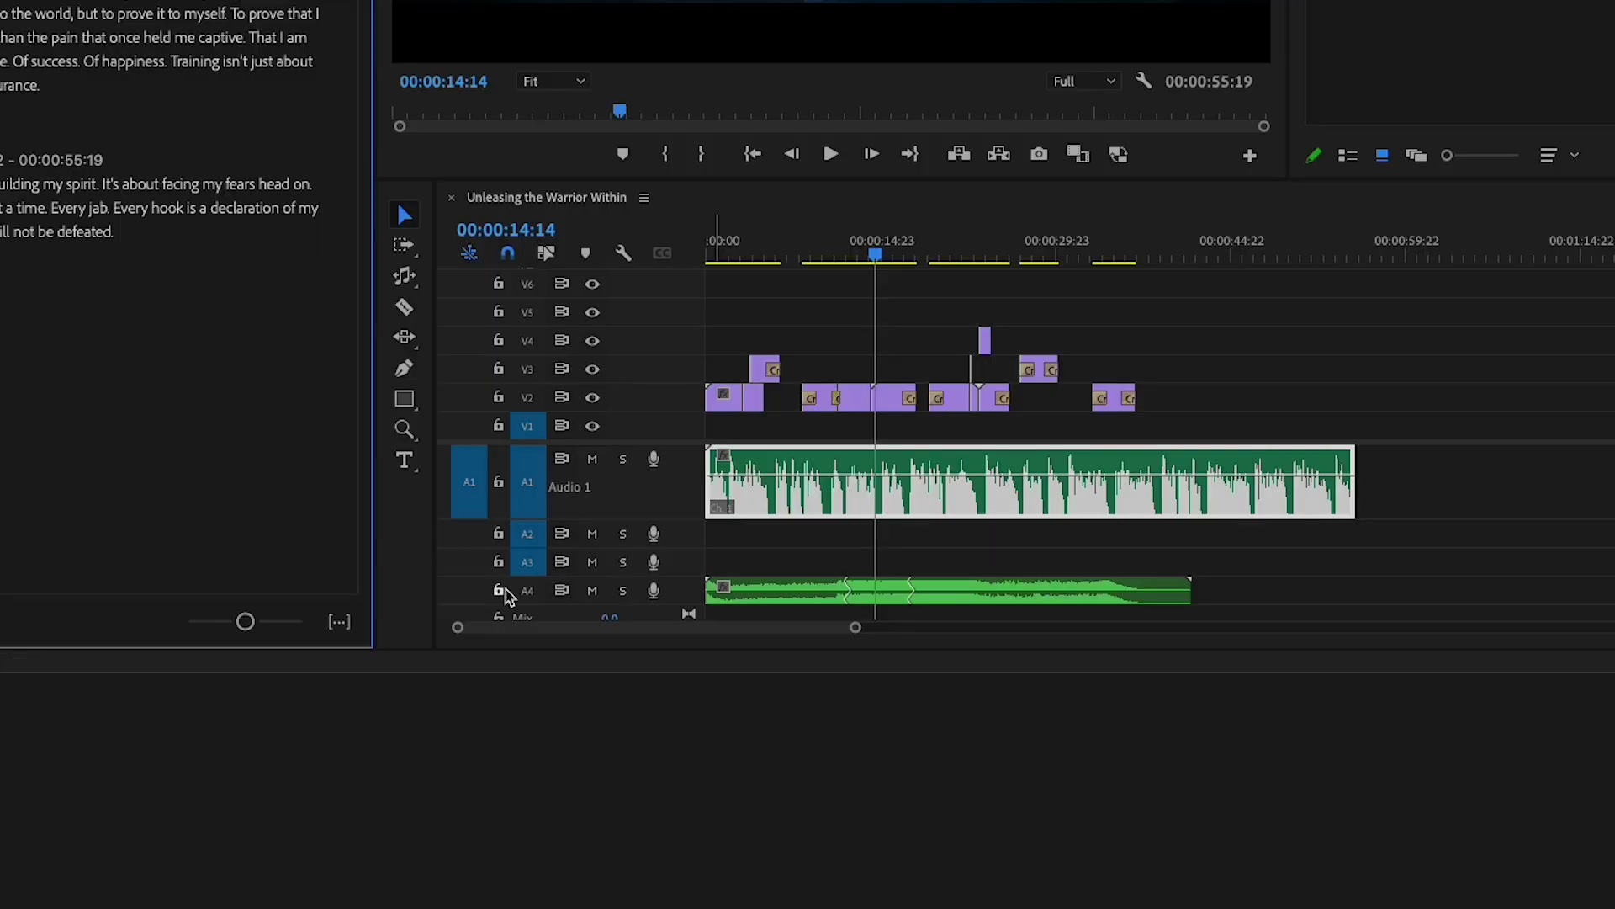
pyautogui.click(501, 591)
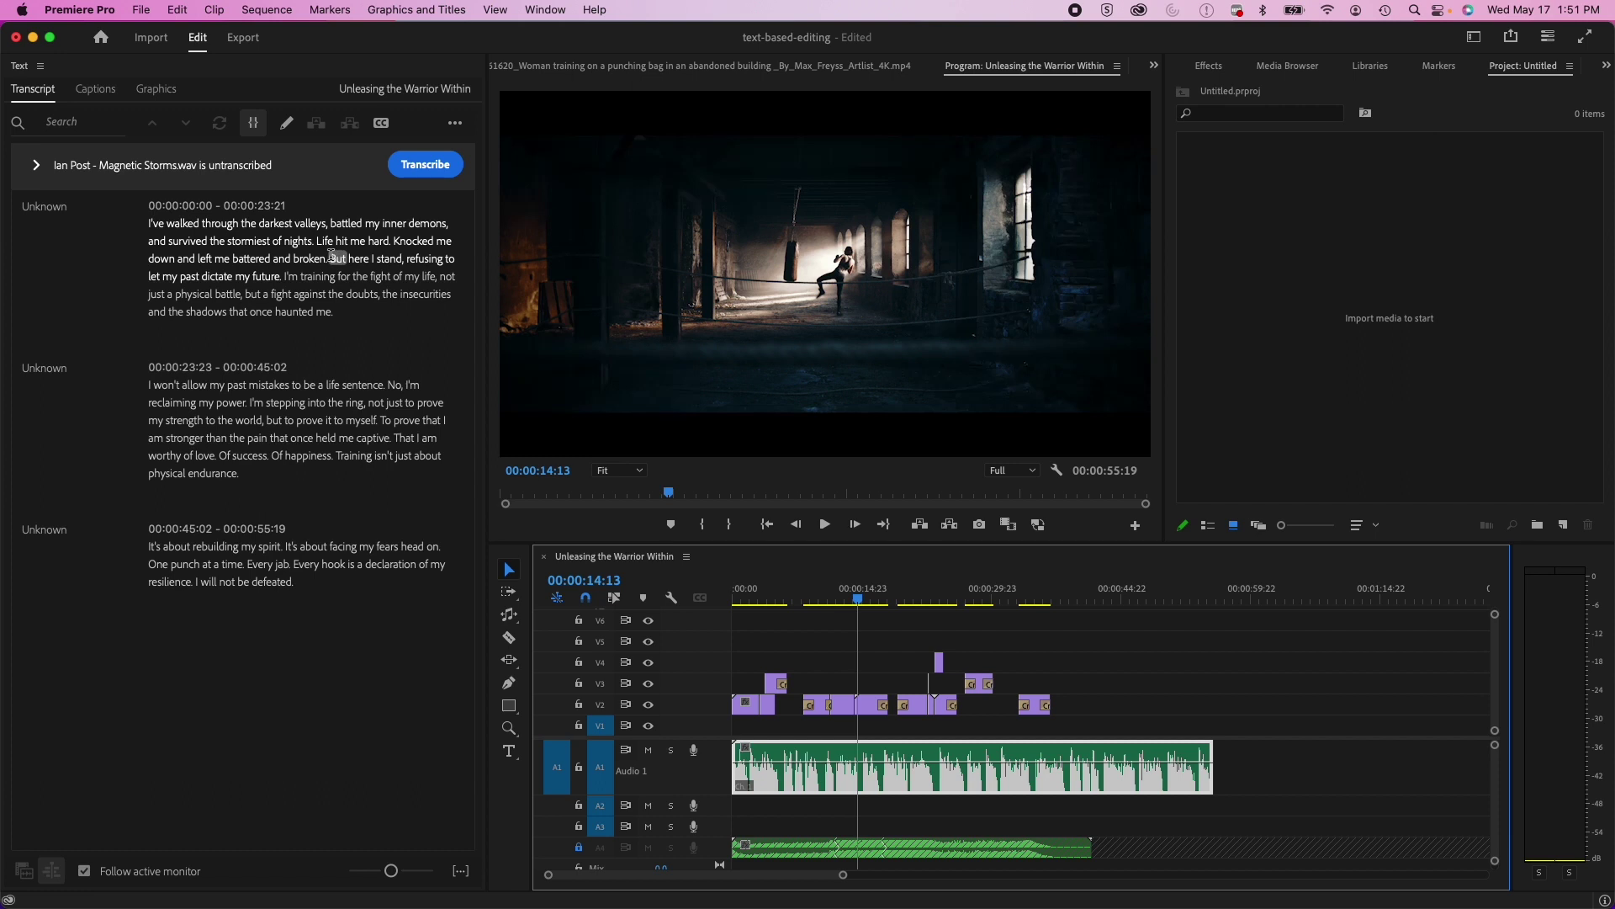
# Cut the past-mistakes sentence and "not just a physical battle" from the transcript, then replay to check.
pyautogui.moveTo(333, 256); pyautogui.dragTo(274, 276)
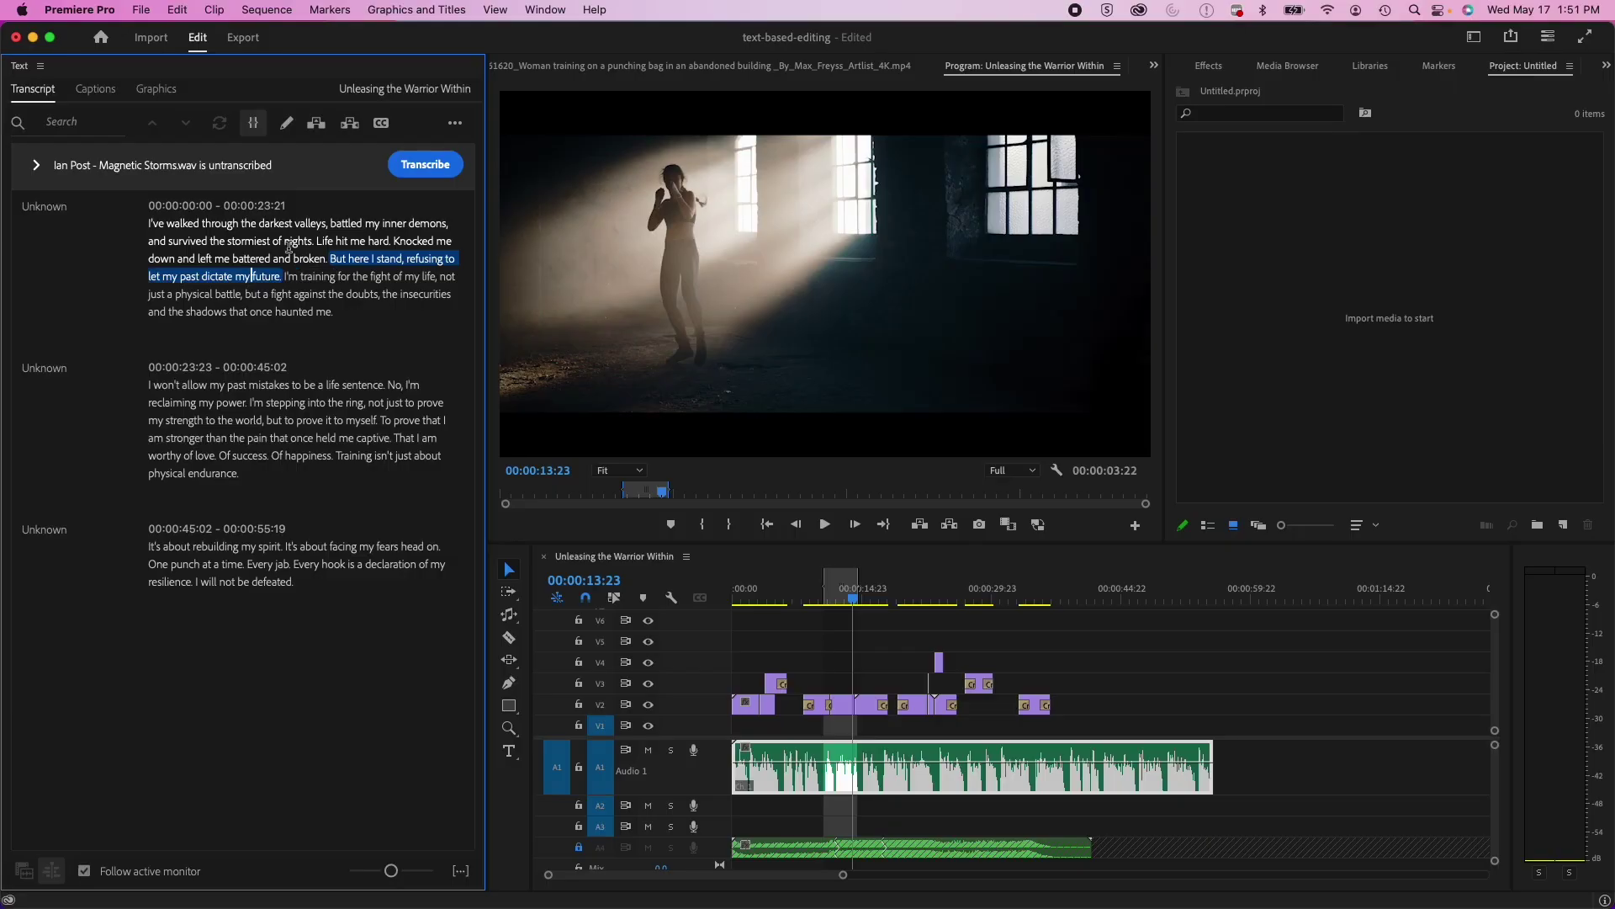
pyautogui.press('BackSpace')
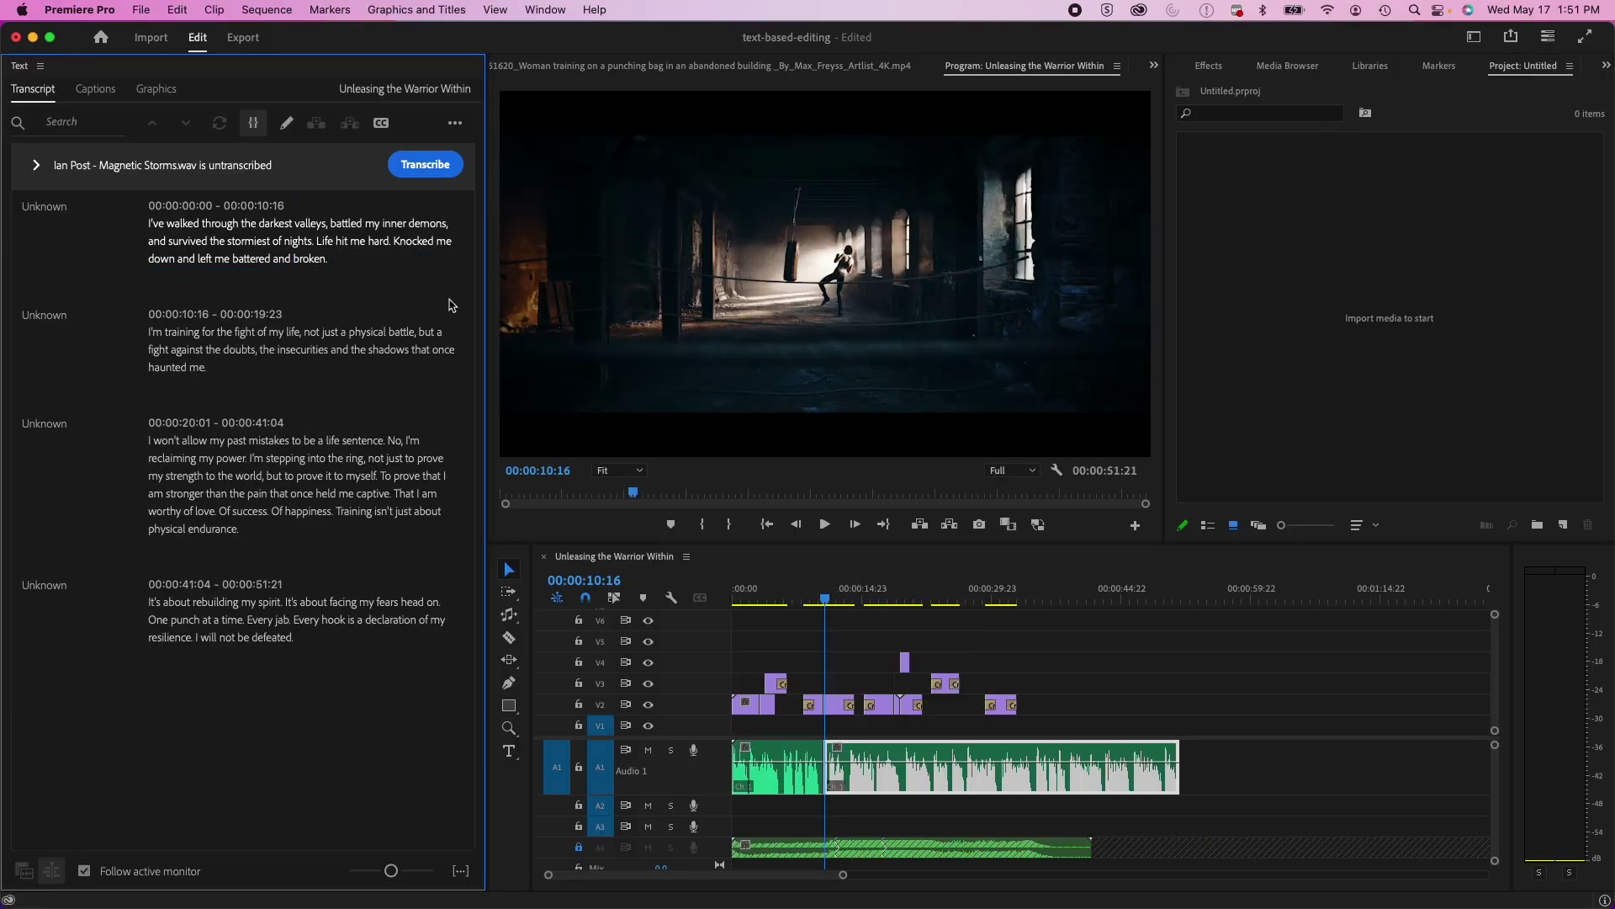
pyautogui.click(166, 332)
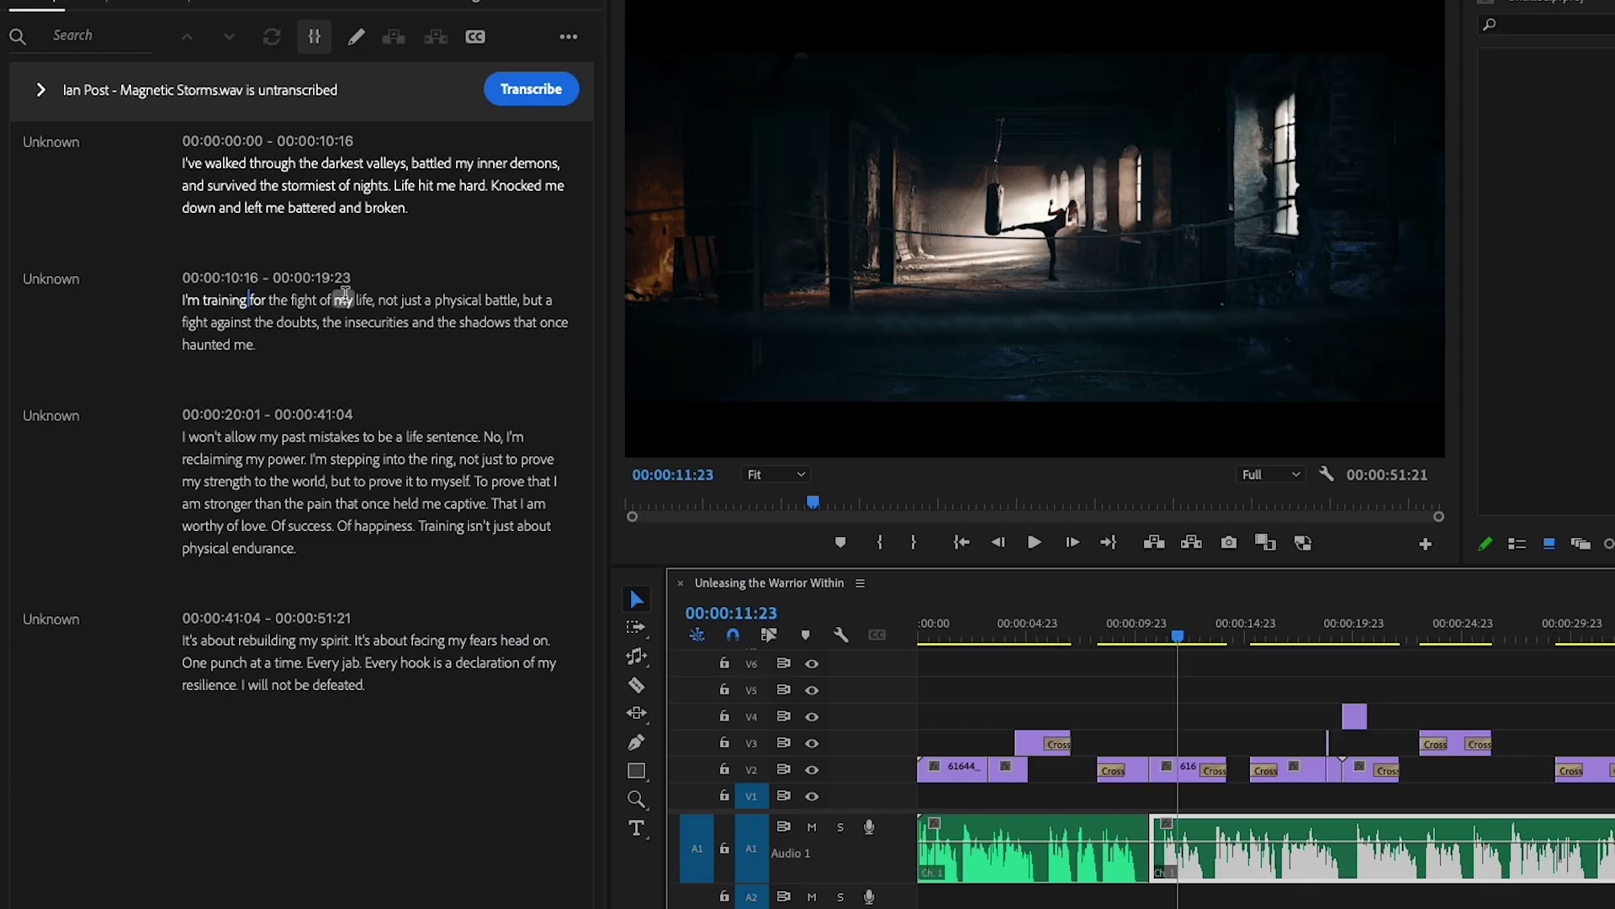
pyautogui.moveTo(382, 296); pyautogui.dragTo(496, 294)
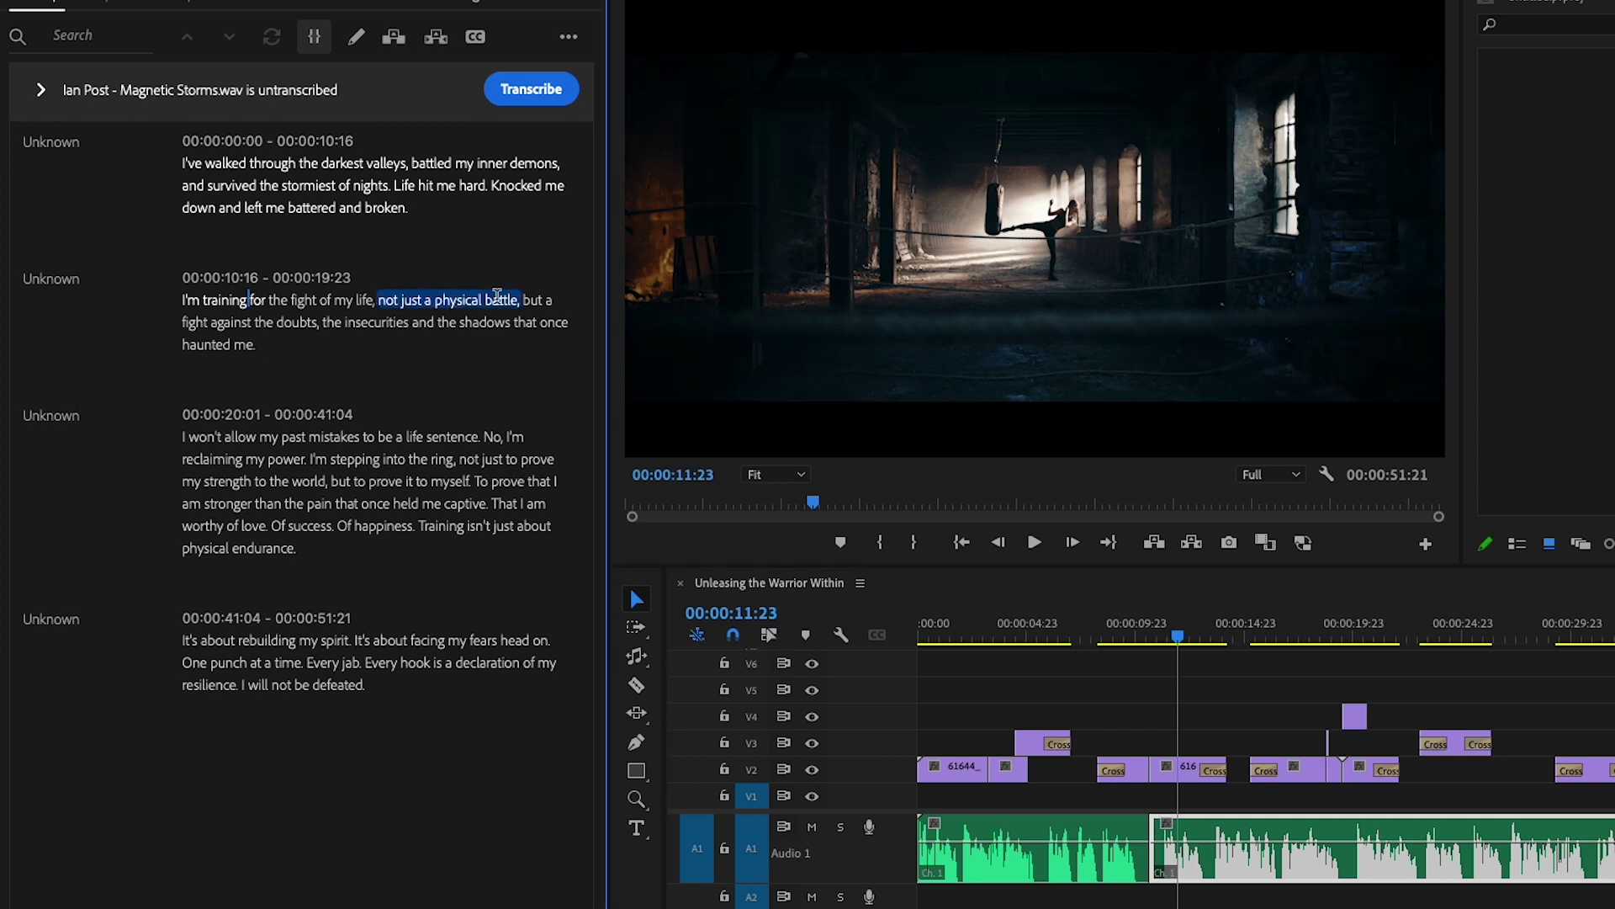
pyautogui.press('BackSpace')
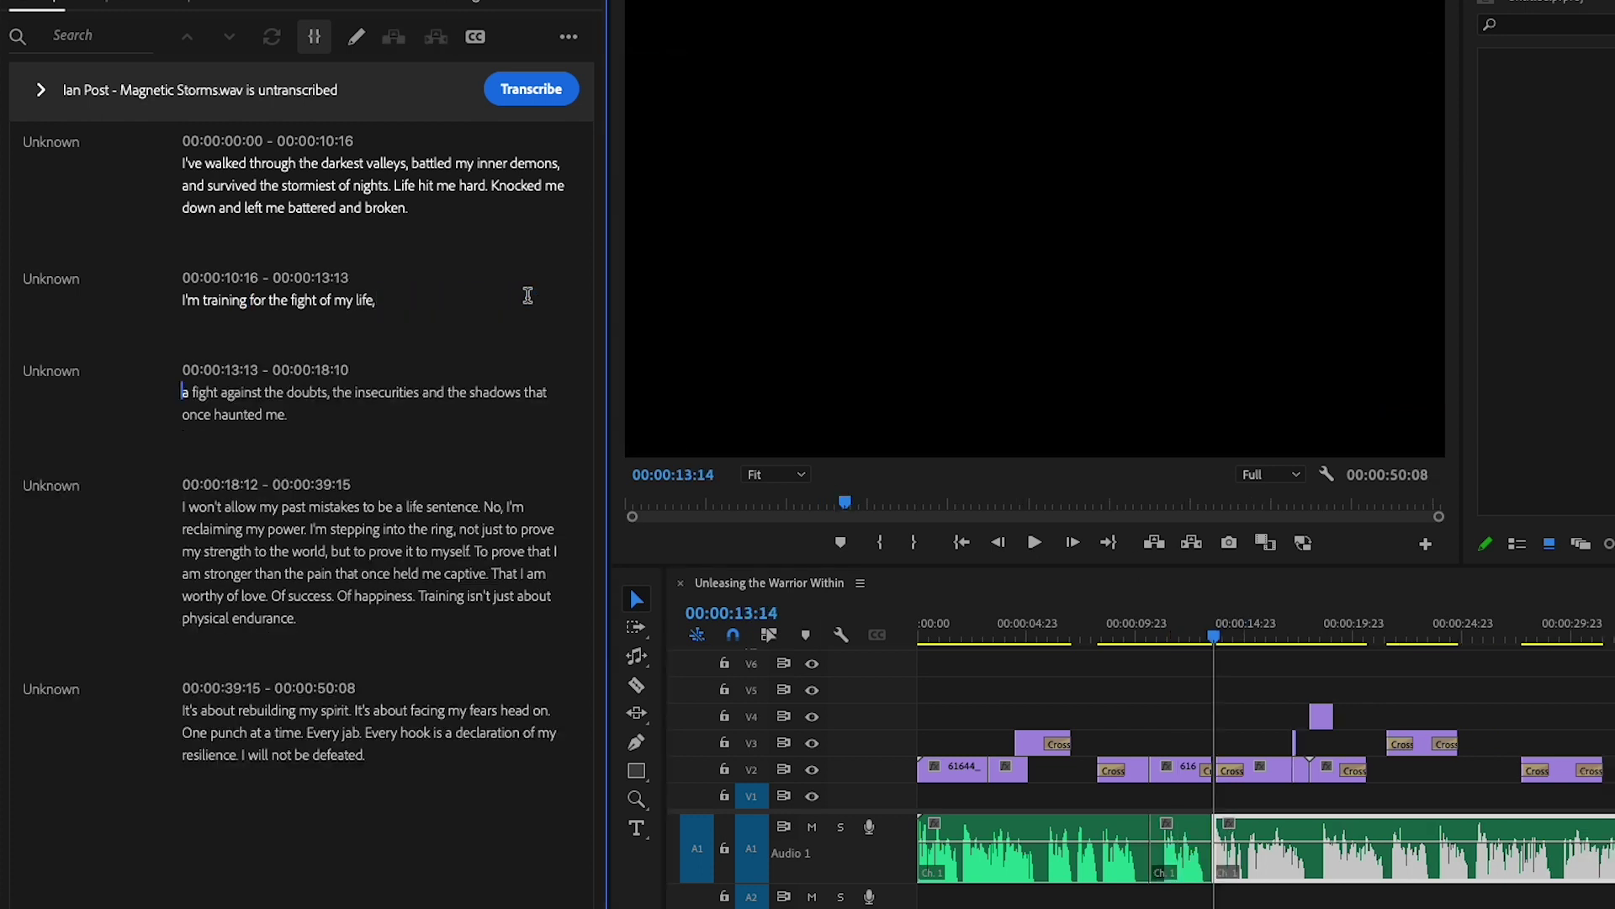
pyautogui.press('space')
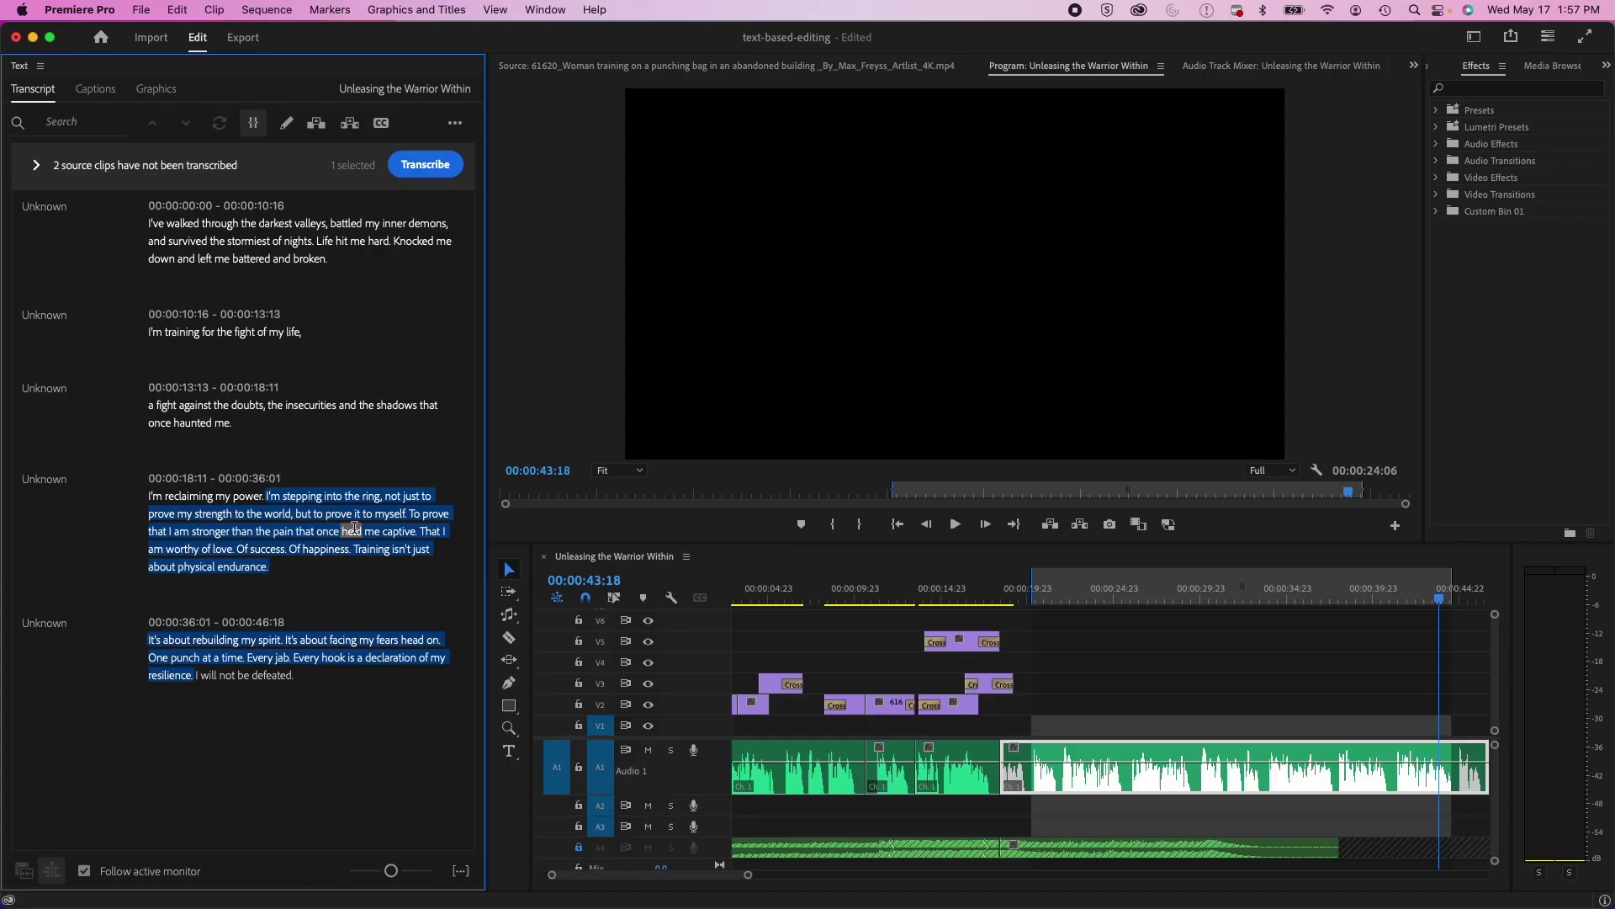
pyautogui.click(293, 451)
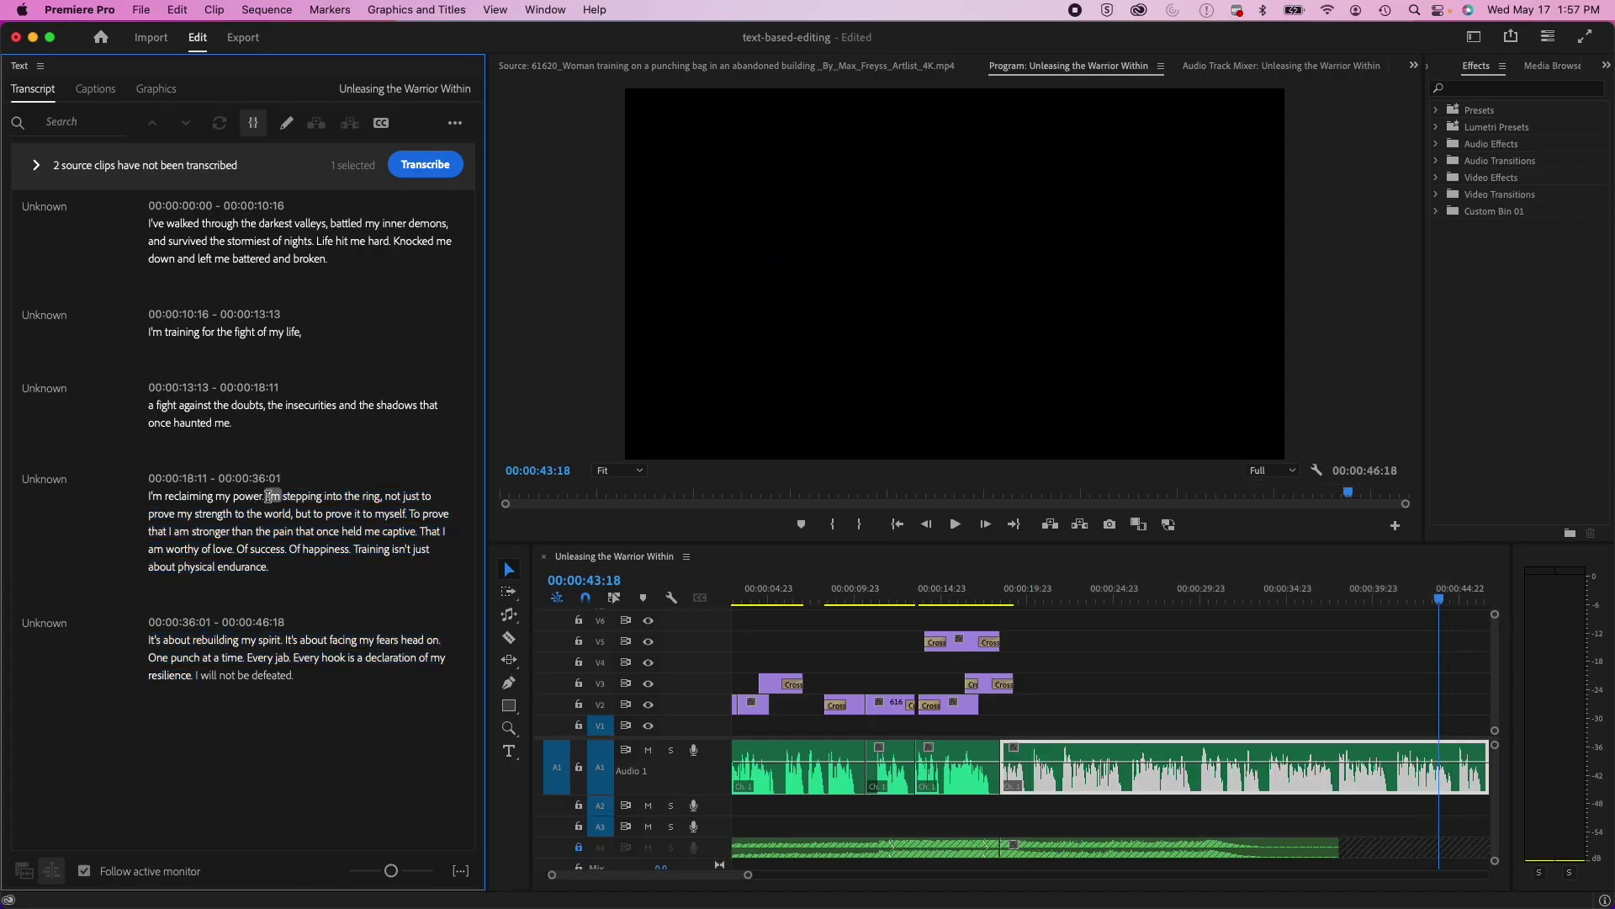
# Delete "I'm stepping into the ring" through "resilience," shift the V2 clip later, and review the trimmed section.
pyautogui.moveTo(266, 496); pyautogui.dragTo(194, 675)
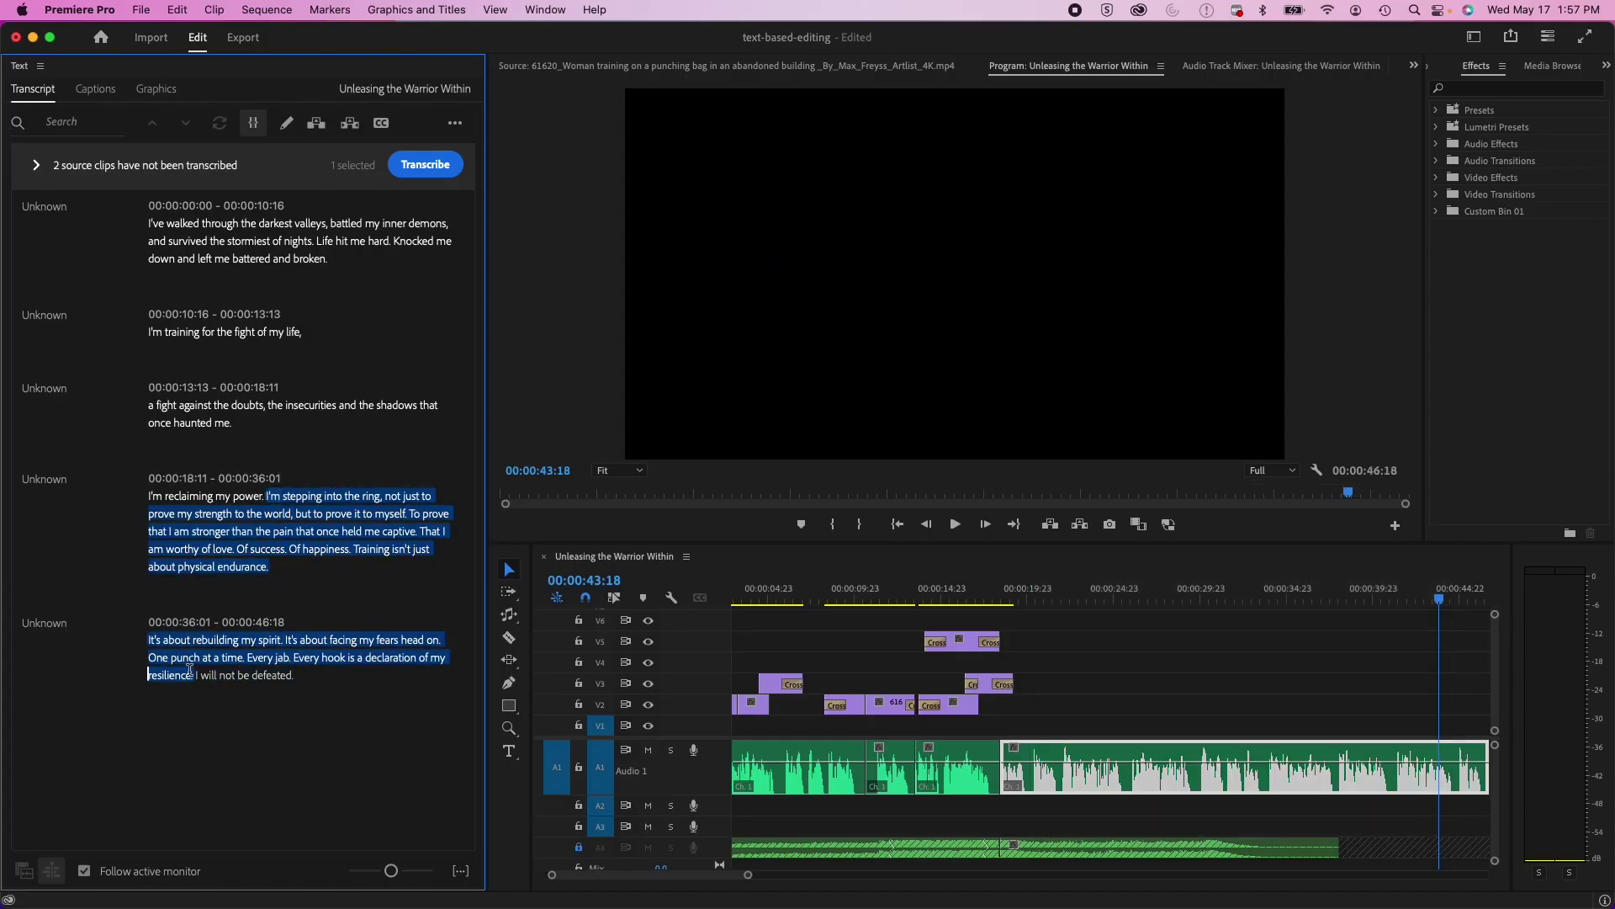
pyautogui.press('BackSpace')
pyautogui.moveTo(1147, 718); pyautogui.dragTo(1059, 711)
pyautogui.press('space')
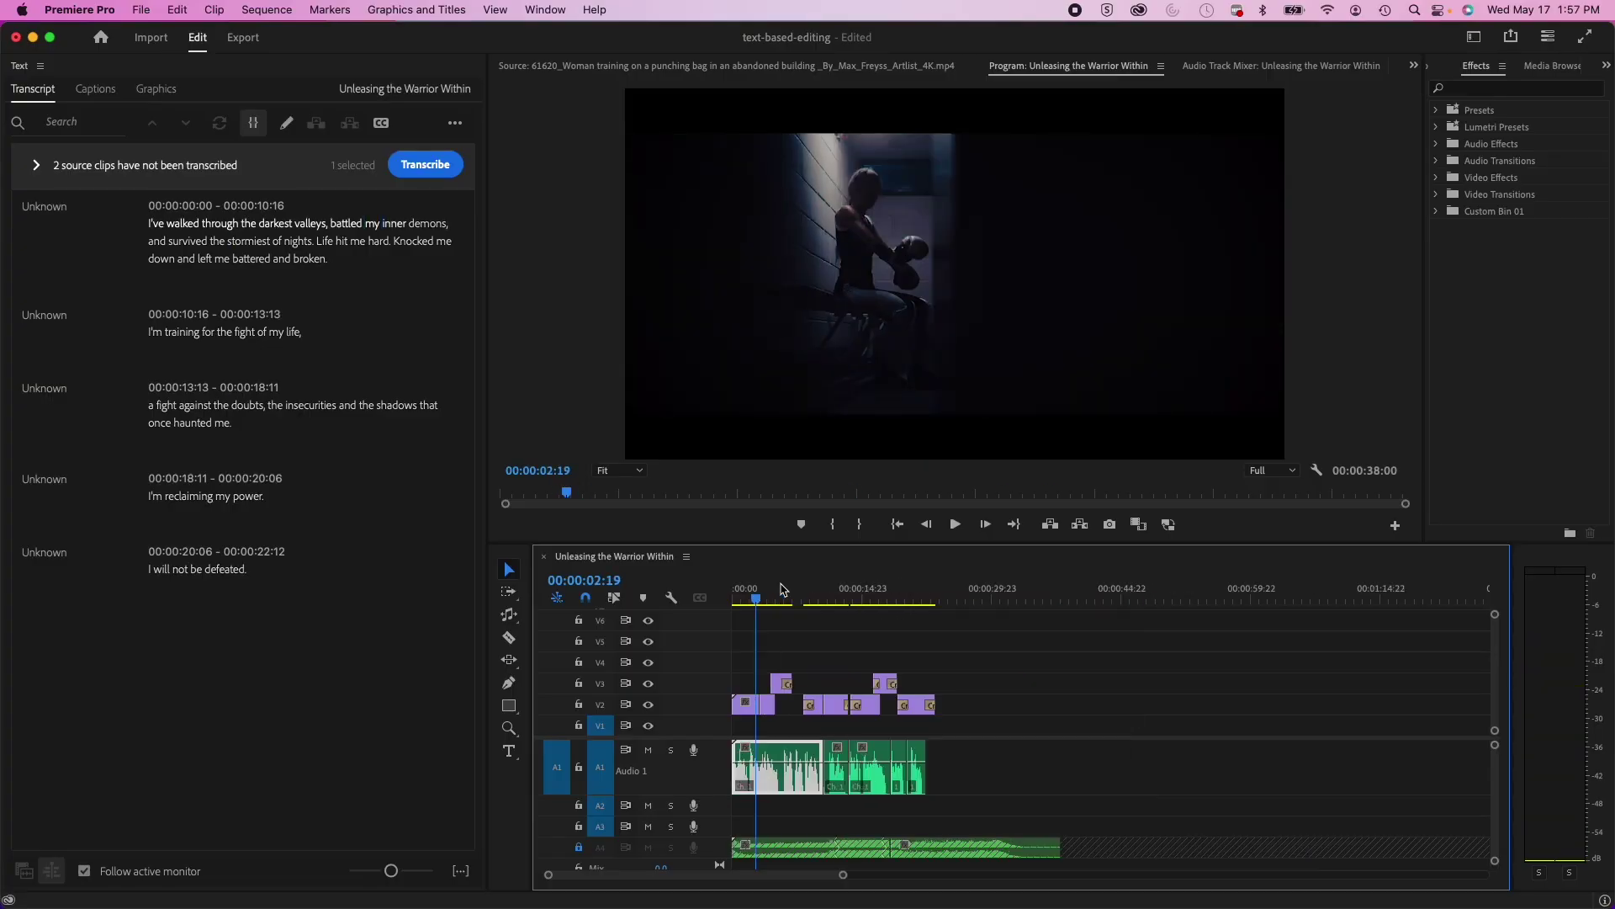
pyautogui.press('=')
pyautogui.moveTo(1132, 591); pyautogui.dragTo(1217, 598)
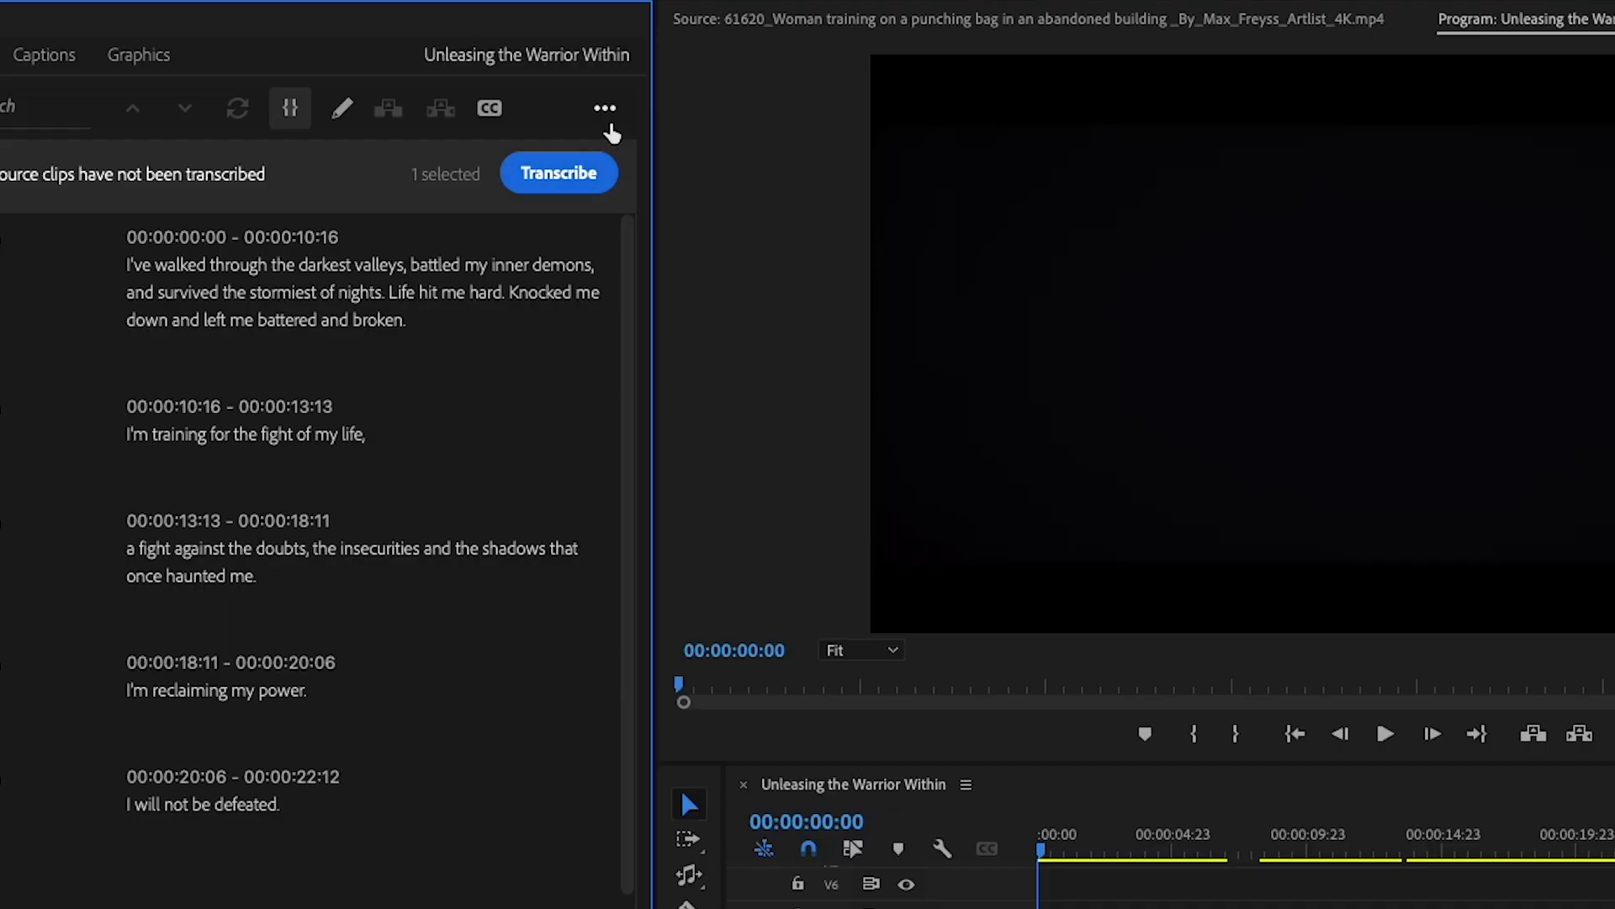
# Create captions from the transcript using the Subtitle default preset, then play to preview them.
pyautogui.click(454, 123)
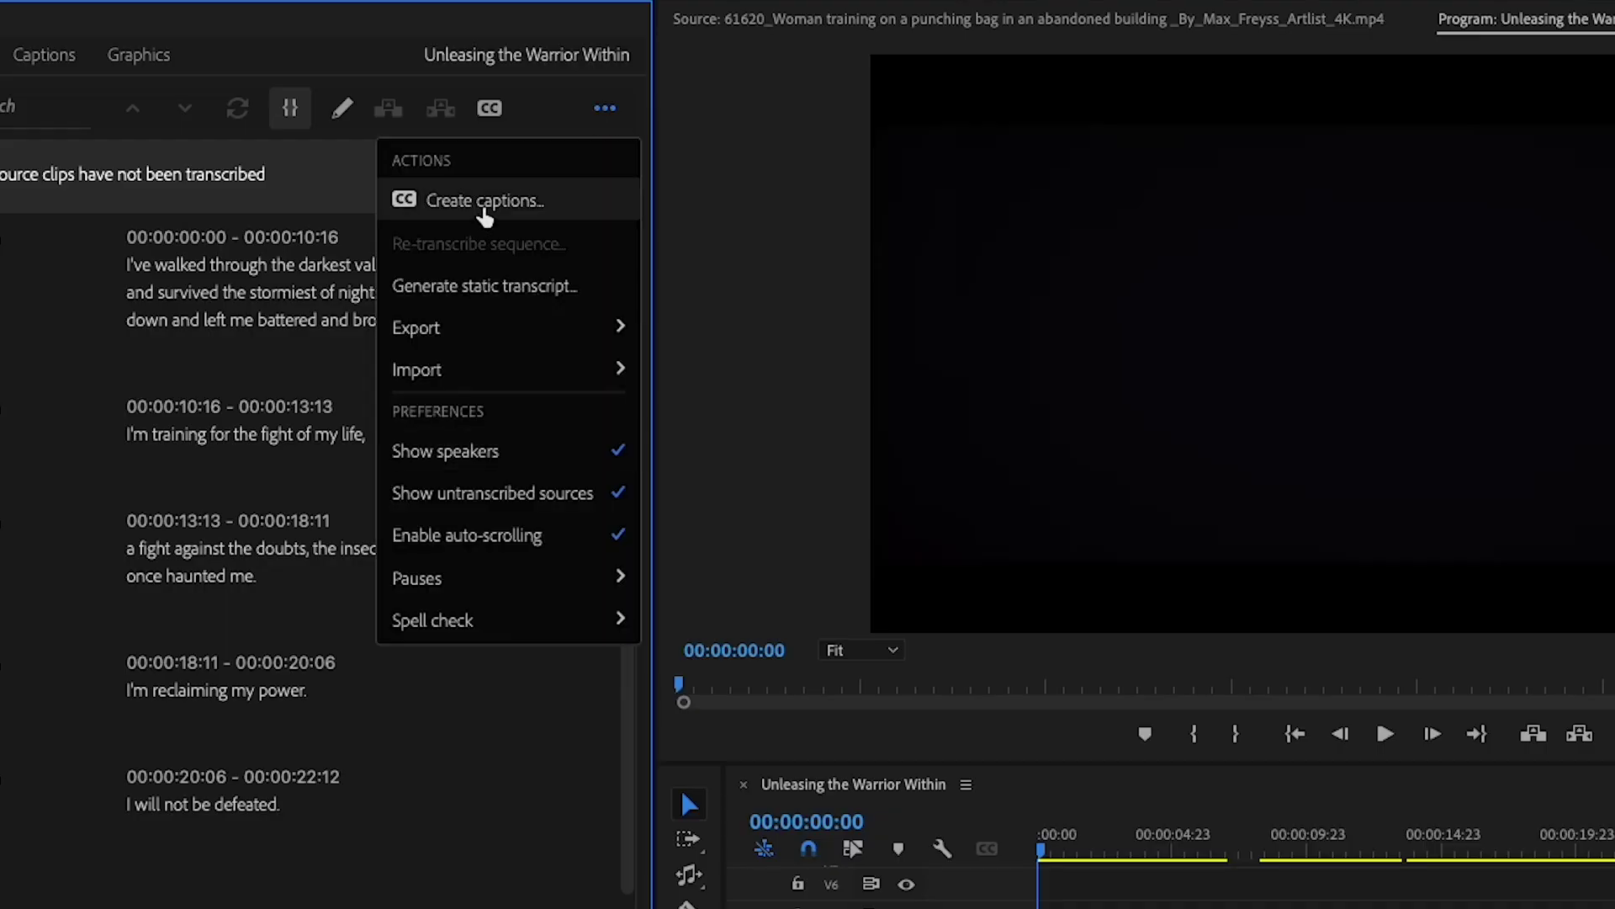
pyautogui.click(482, 212)
pyautogui.click(860, 441)
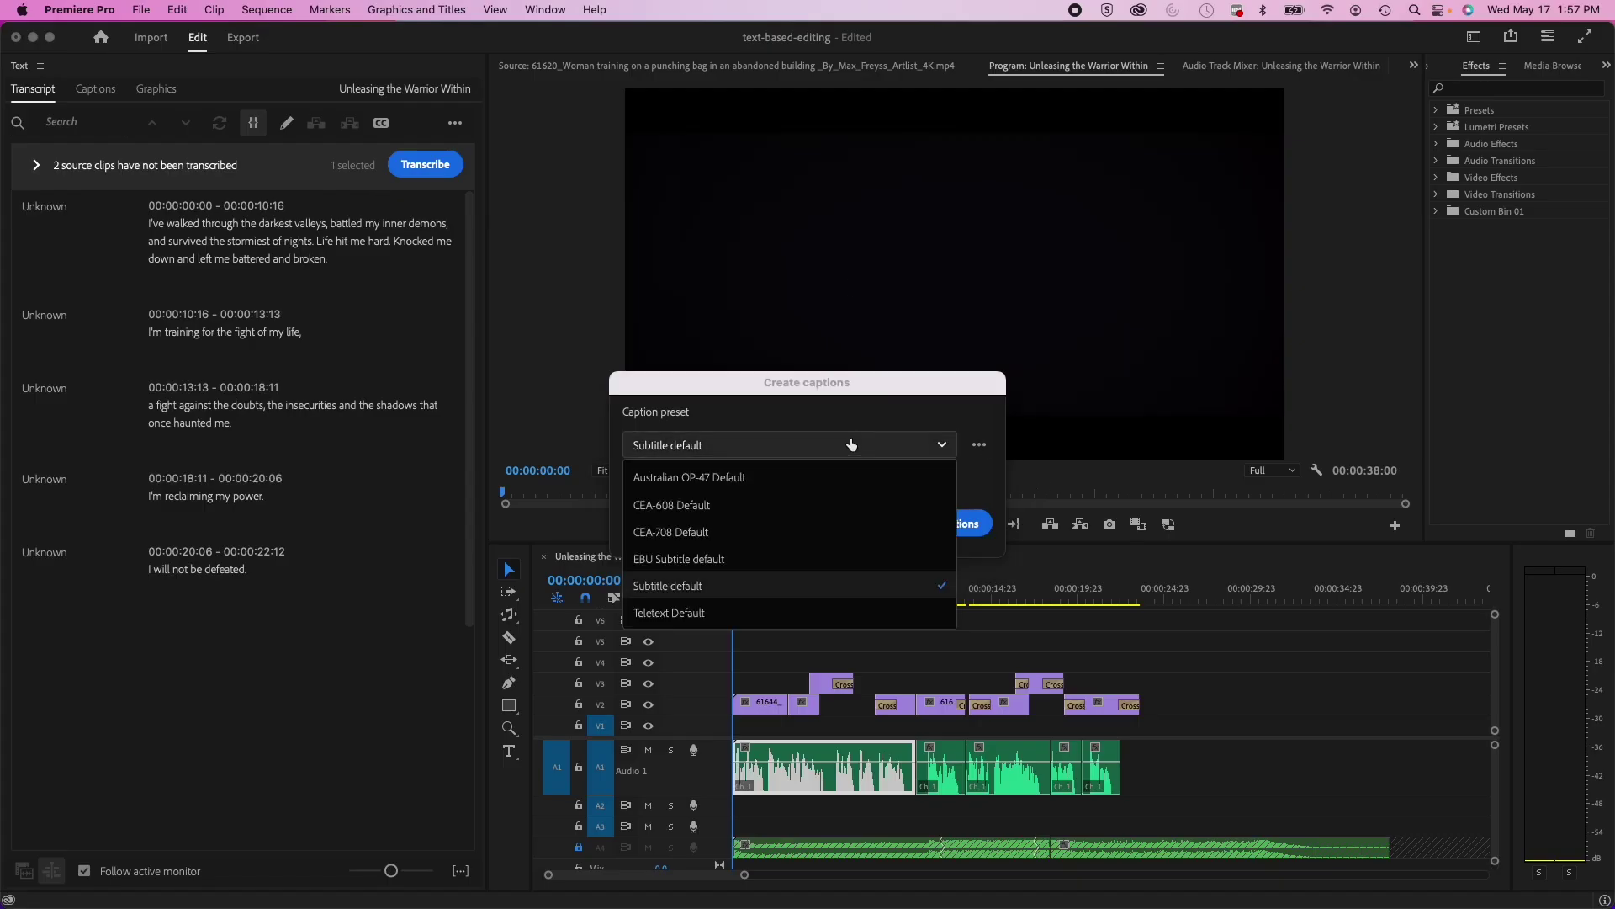
pyautogui.click(690, 586)
pyautogui.click(941, 523)
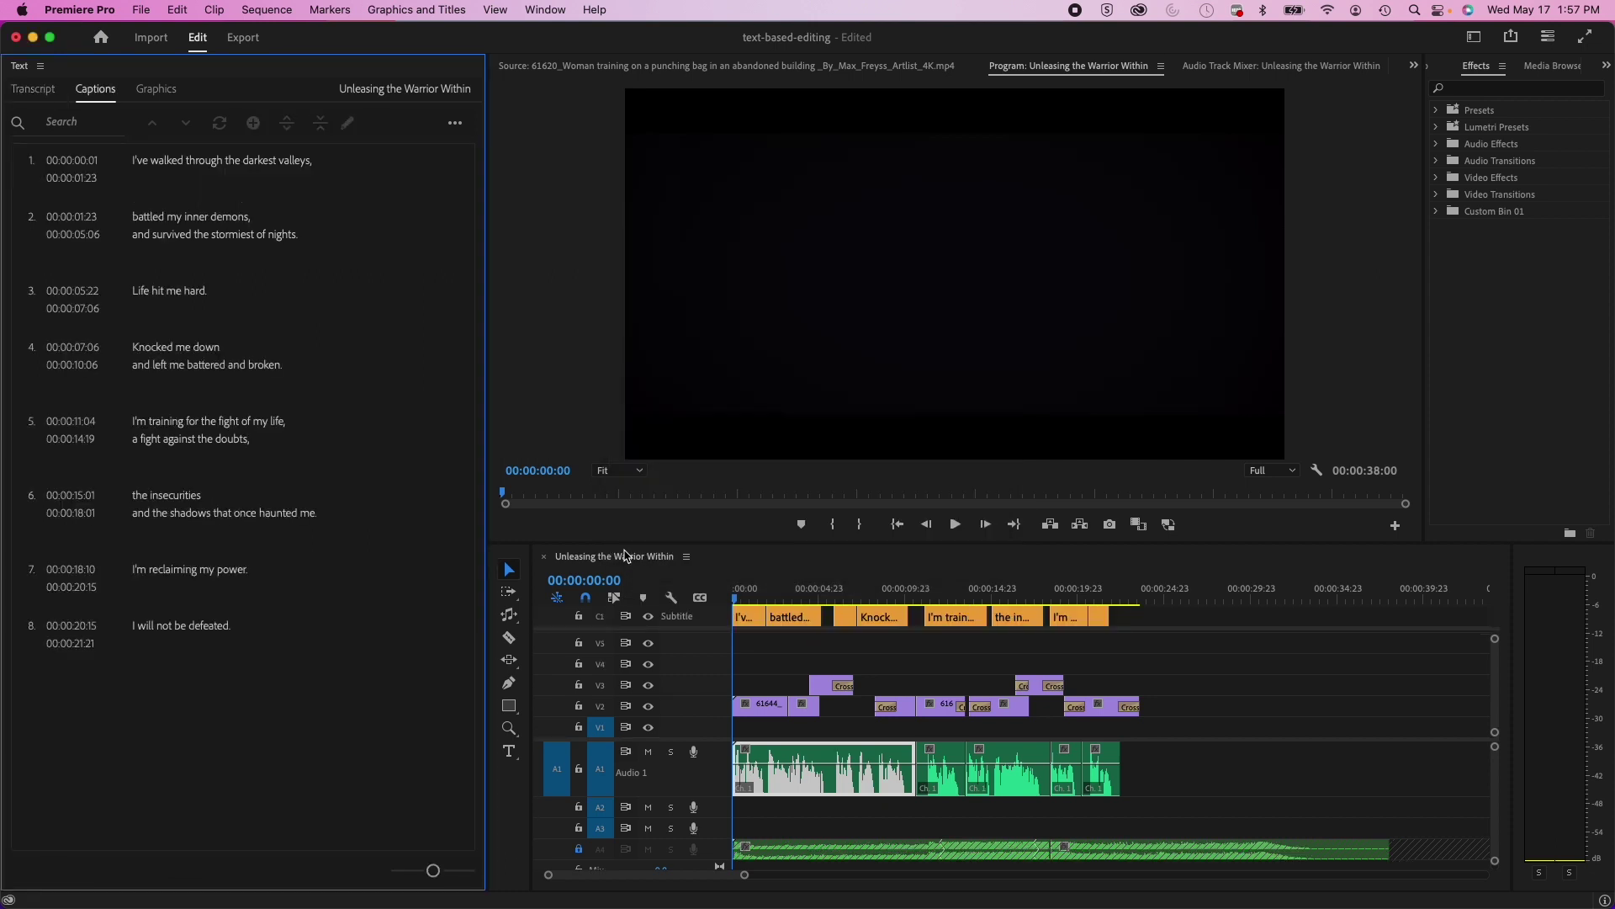
pyautogui.press('space')
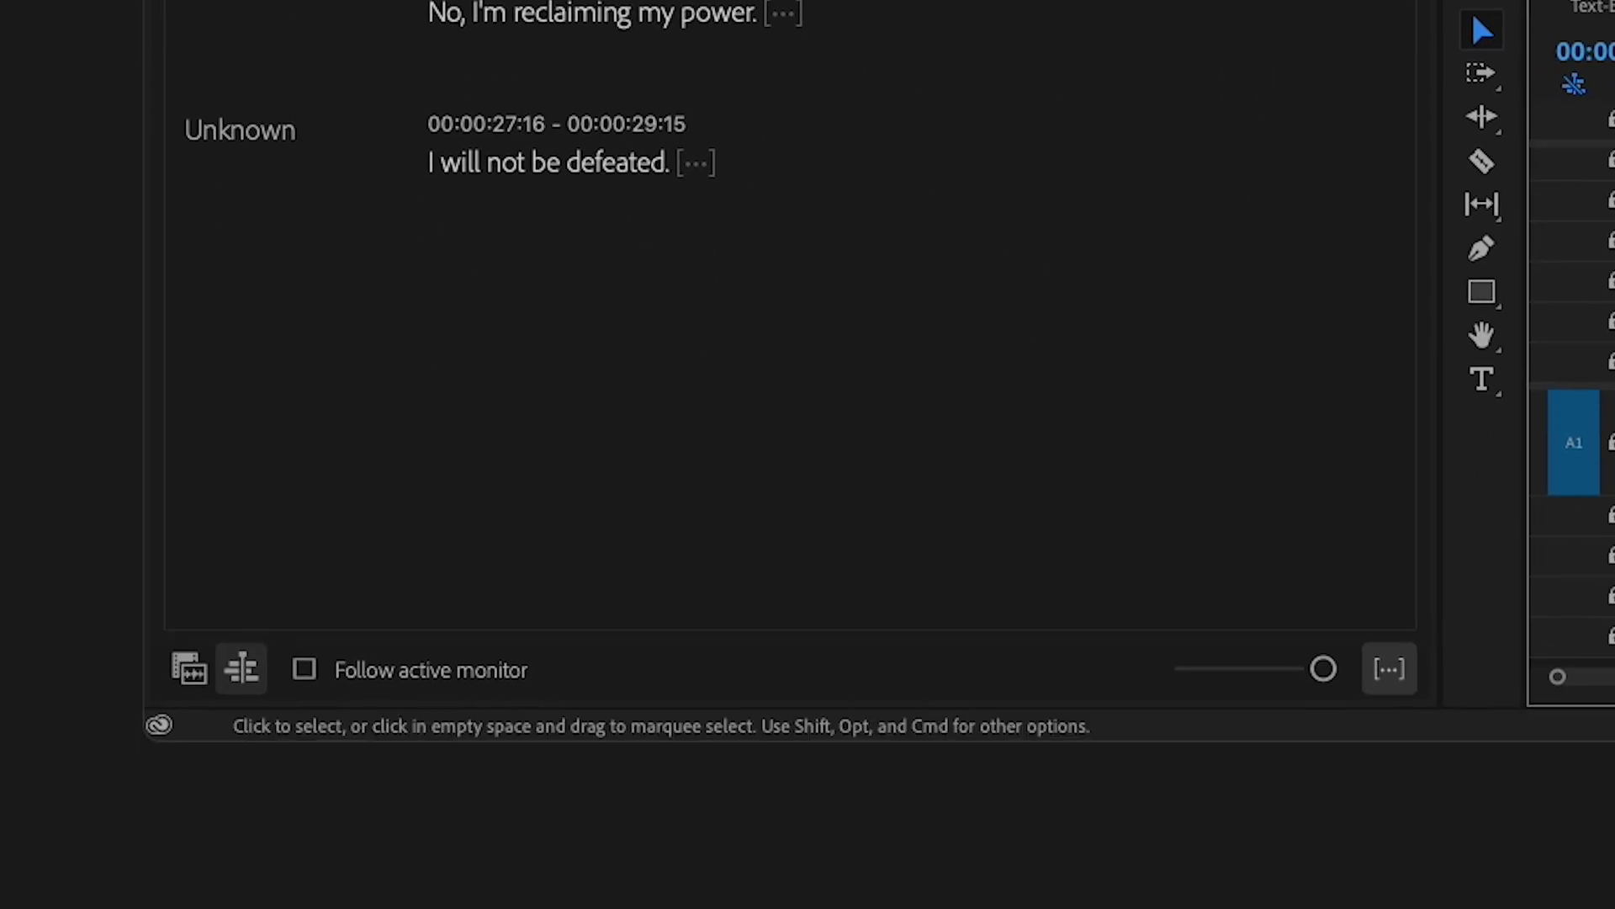
# Toggle the Program monitor transcript on and off, then show the Source monitor transcript instead.
pyautogui.click(250, 676)
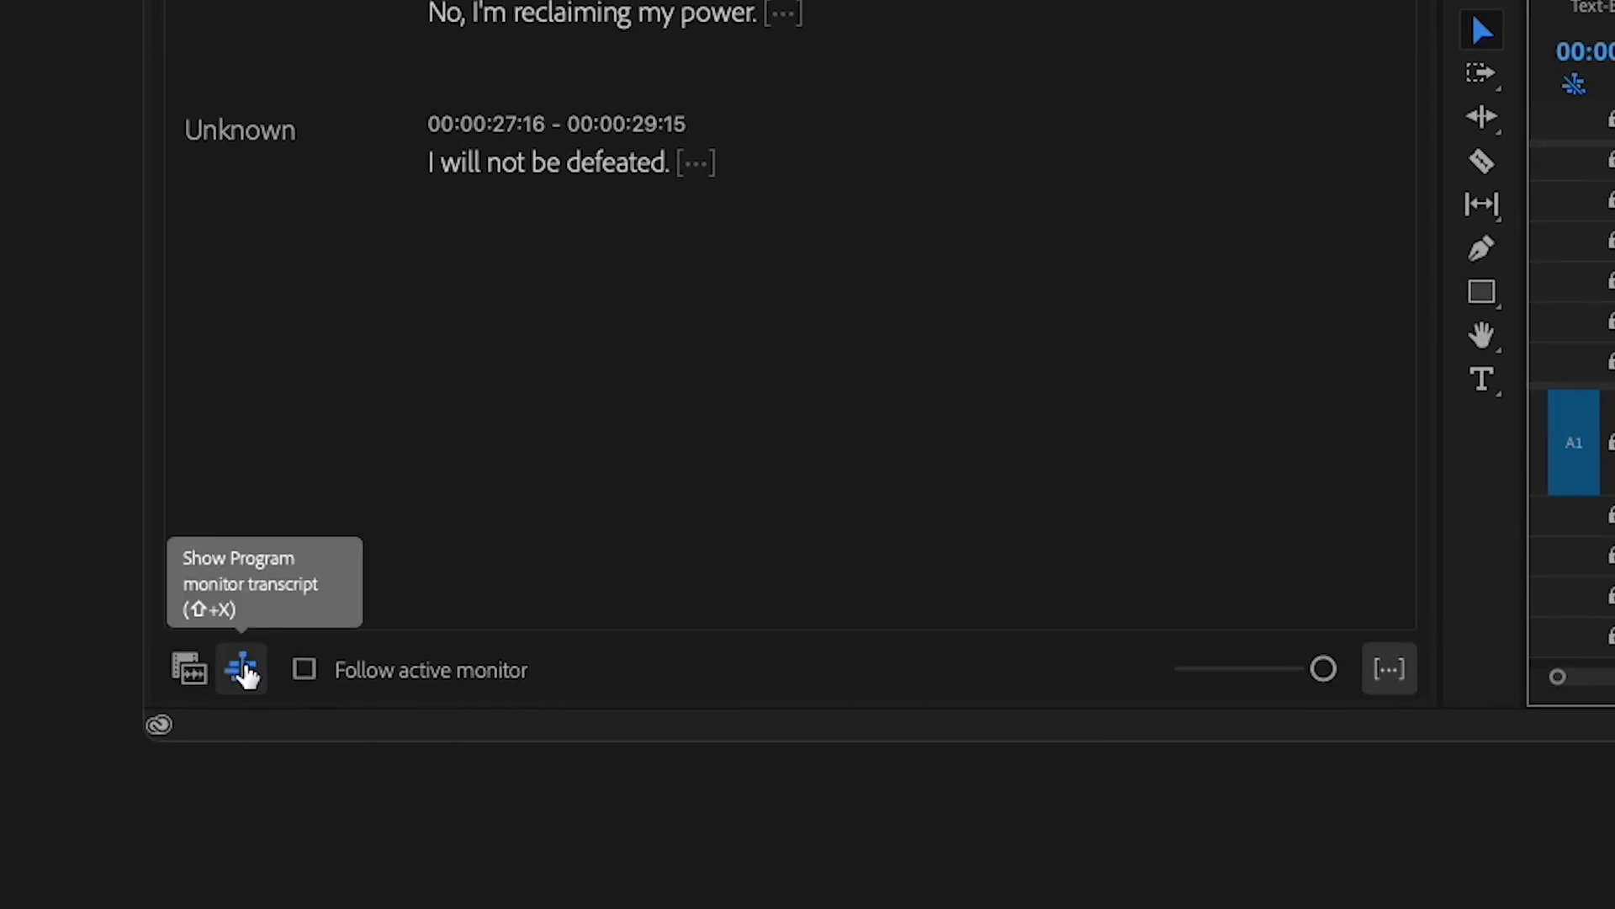
pyautogui.click(242, 667)
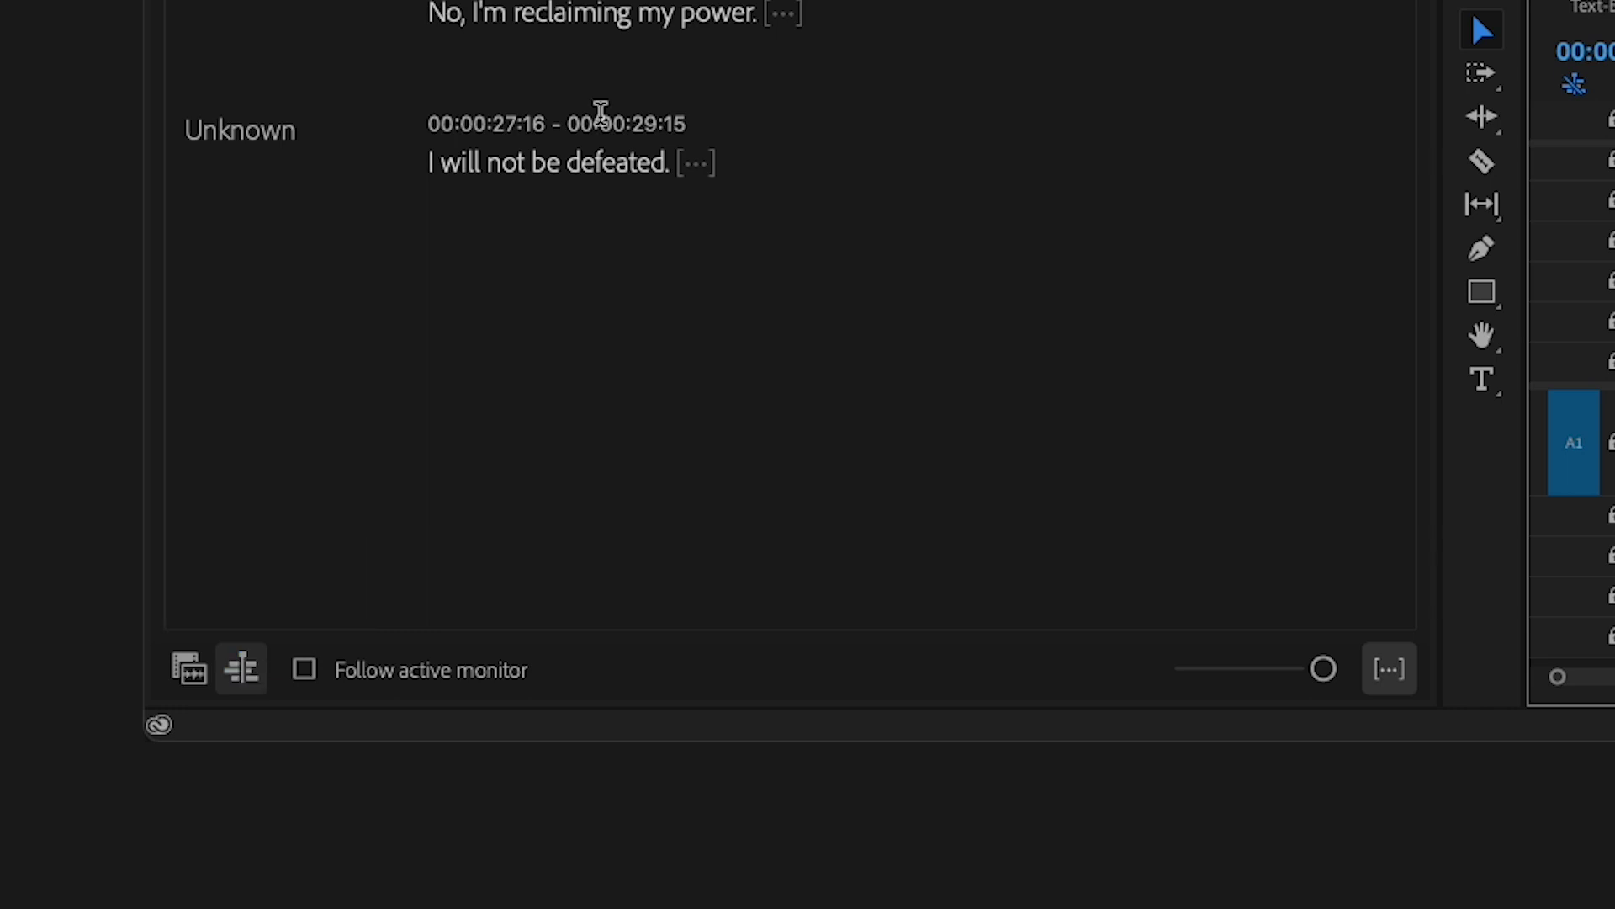
pyautogui.click(183, 667)
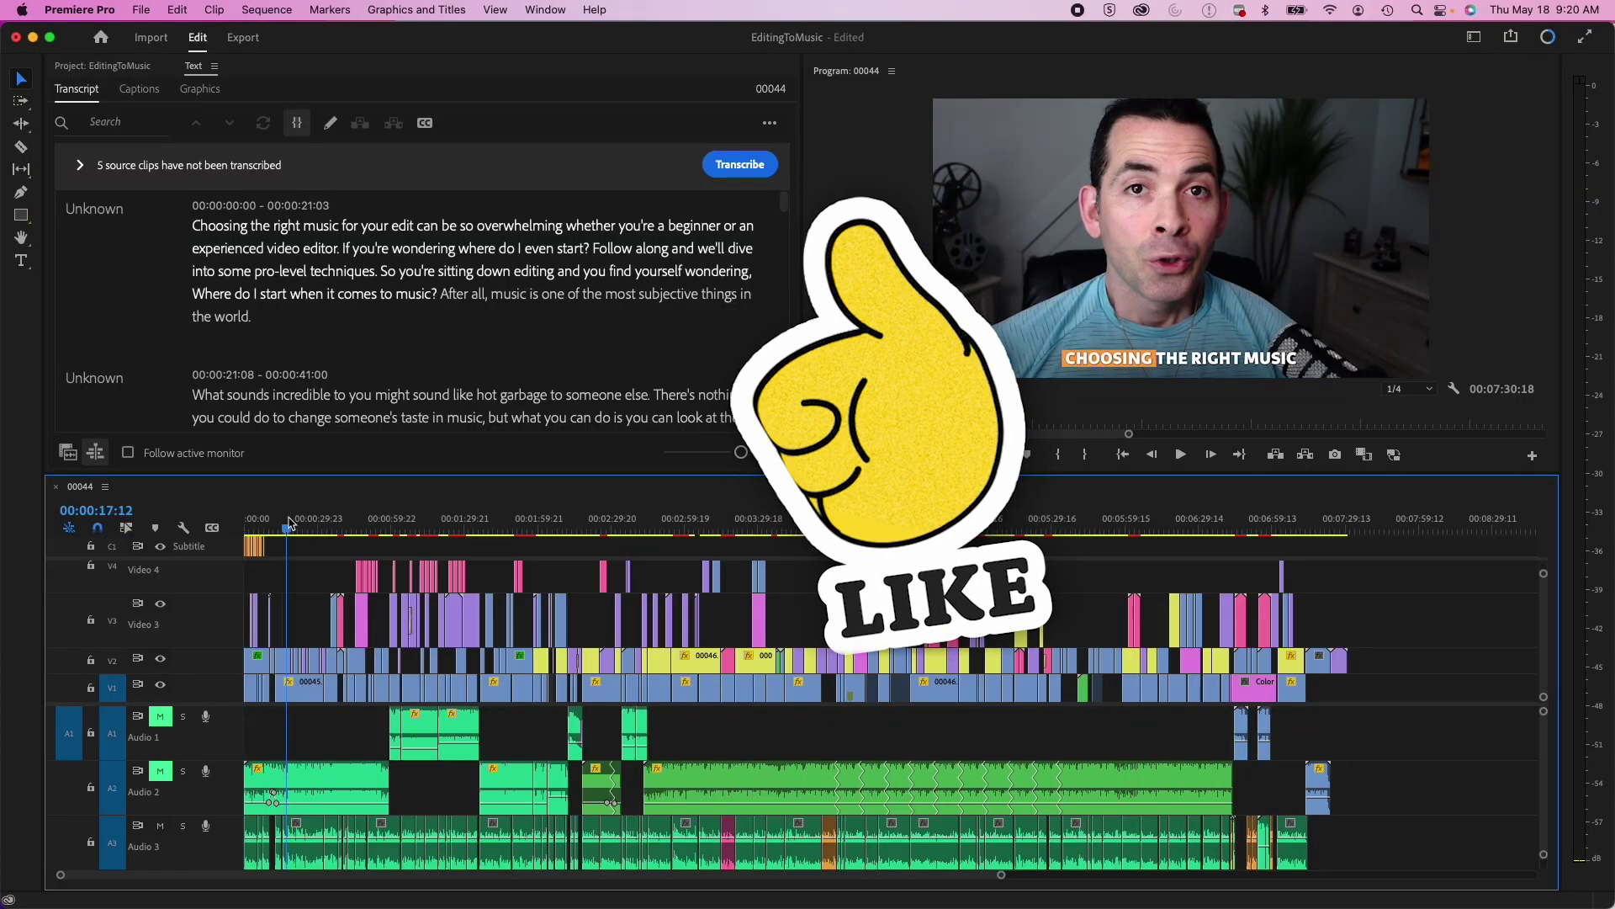
# Jump the playhead to 00:05:09, 00:05:48, 00:05:55, 00:05:22, 00:04:33 and 00:04:11, watching the transcript follow.
pyautogui.click(1001, 528)
pyautogui.click(1096, 529)
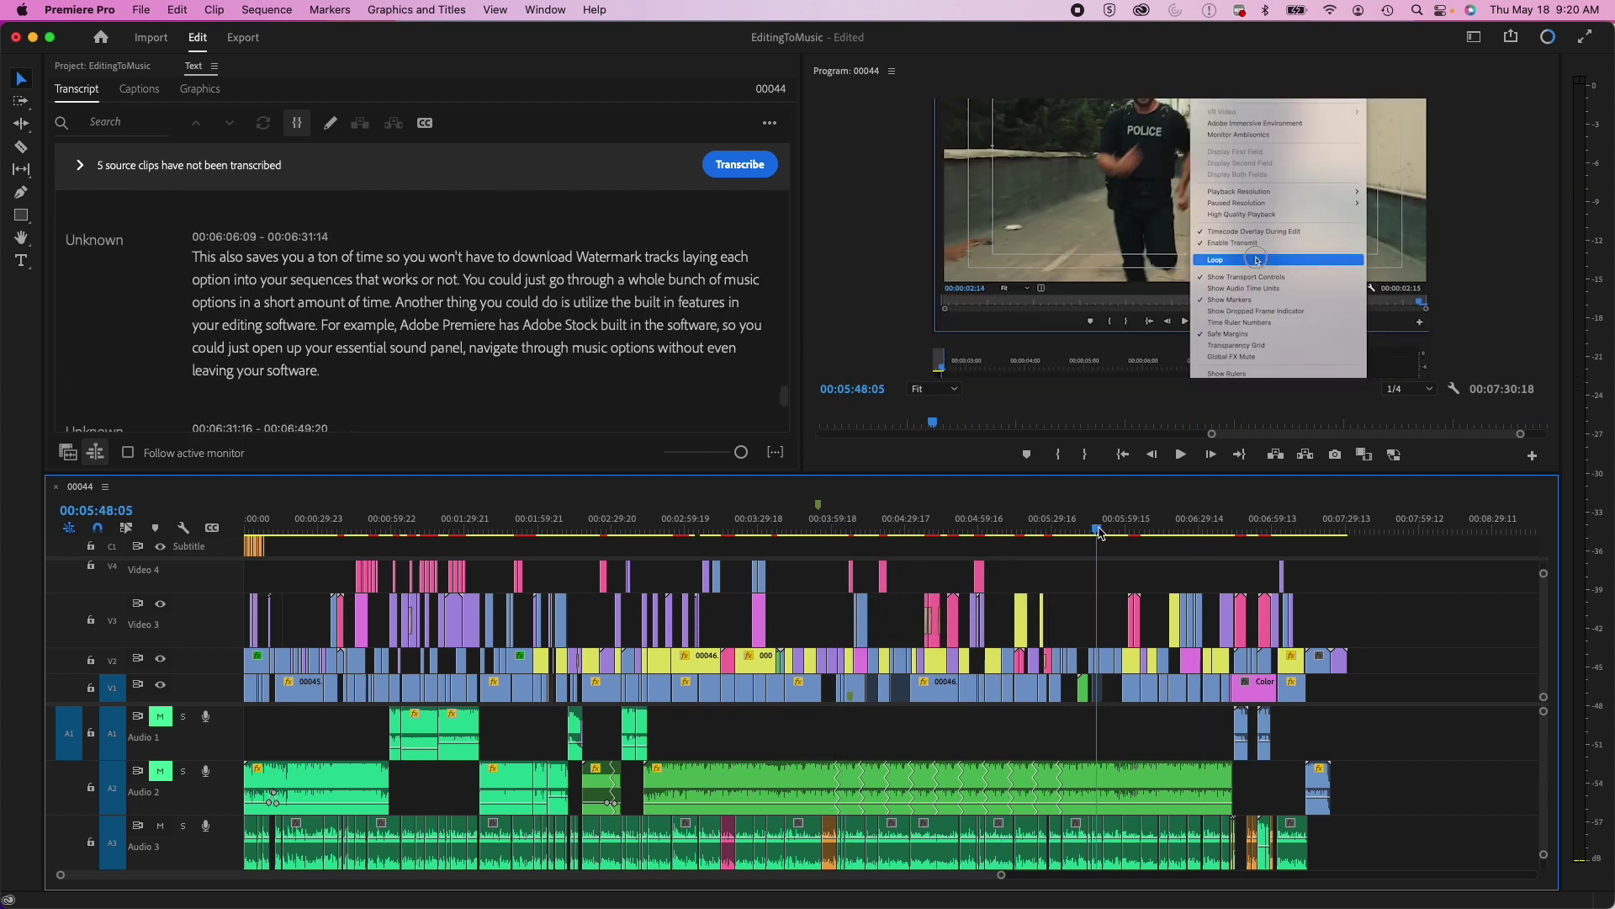
pyautogui.click(1113, 526)
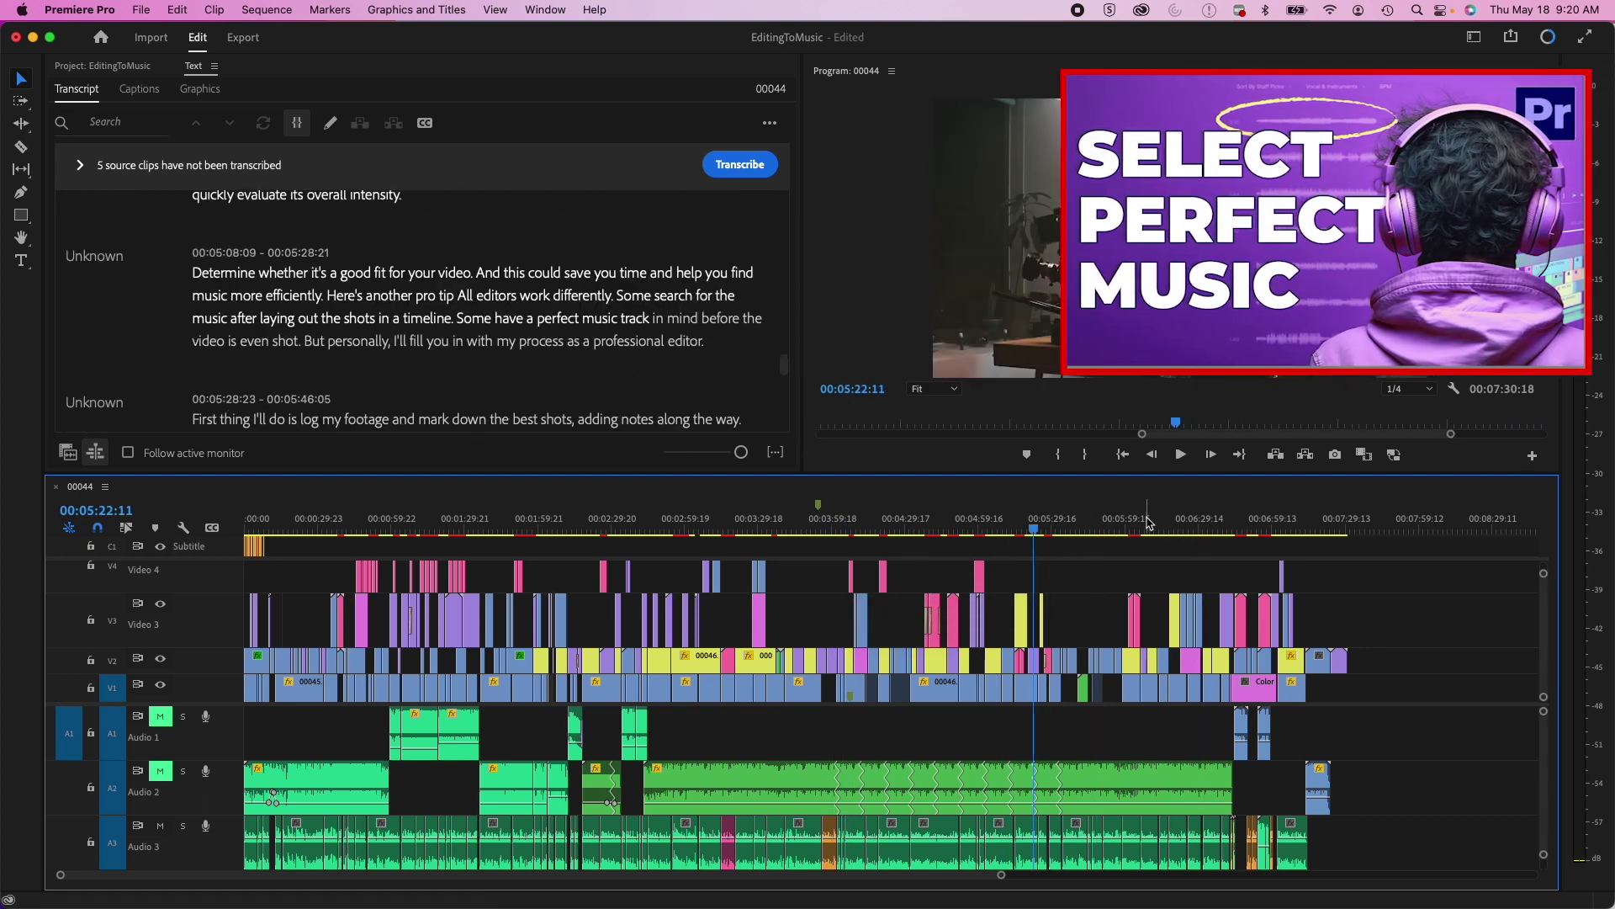
pyautogui.click(1034, 528)
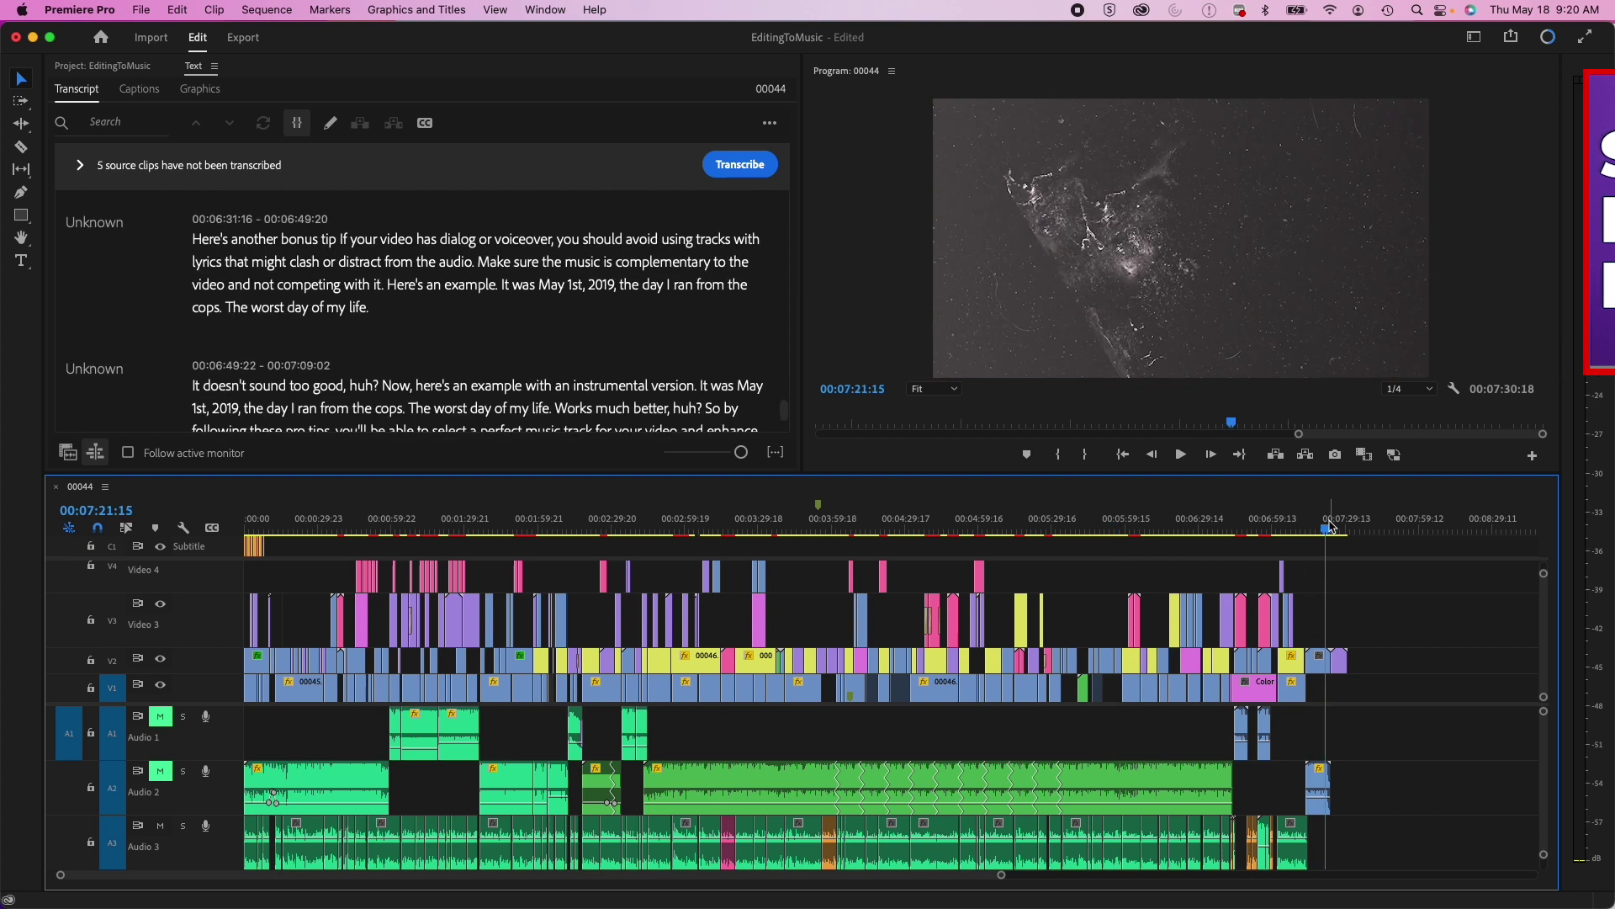
pyautogui.click(915, 528)
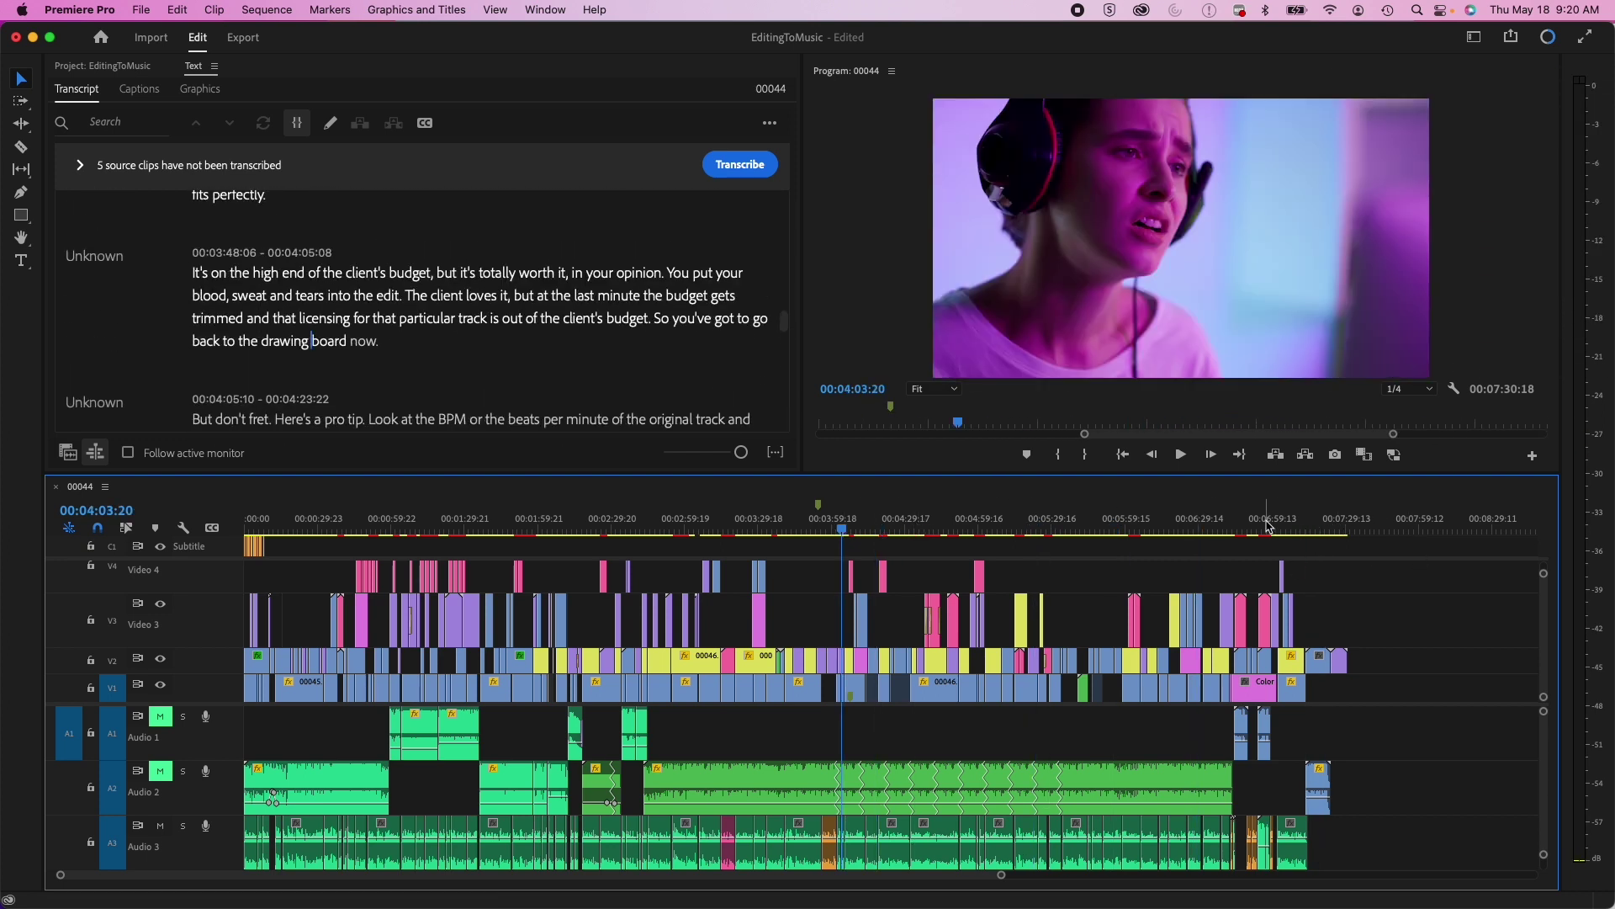
pyautogui.click(859, 523)
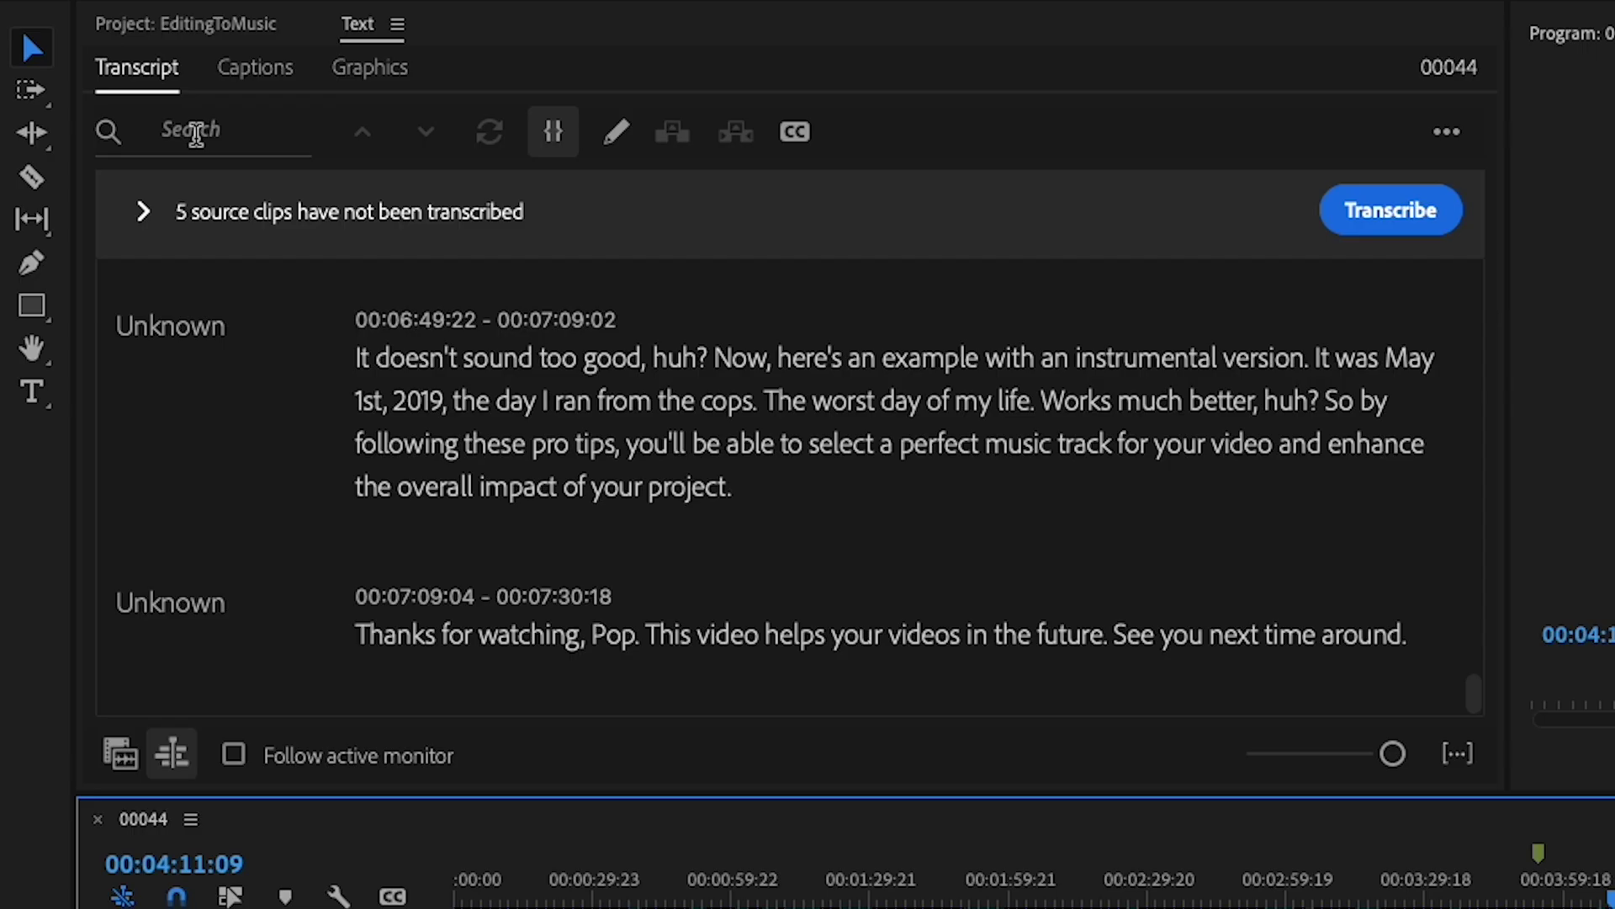
# Search the 00044 transcript for "audience" and scroll through the matching results.
pyautogui.click(196, 133)
pyautogui.write('audience')
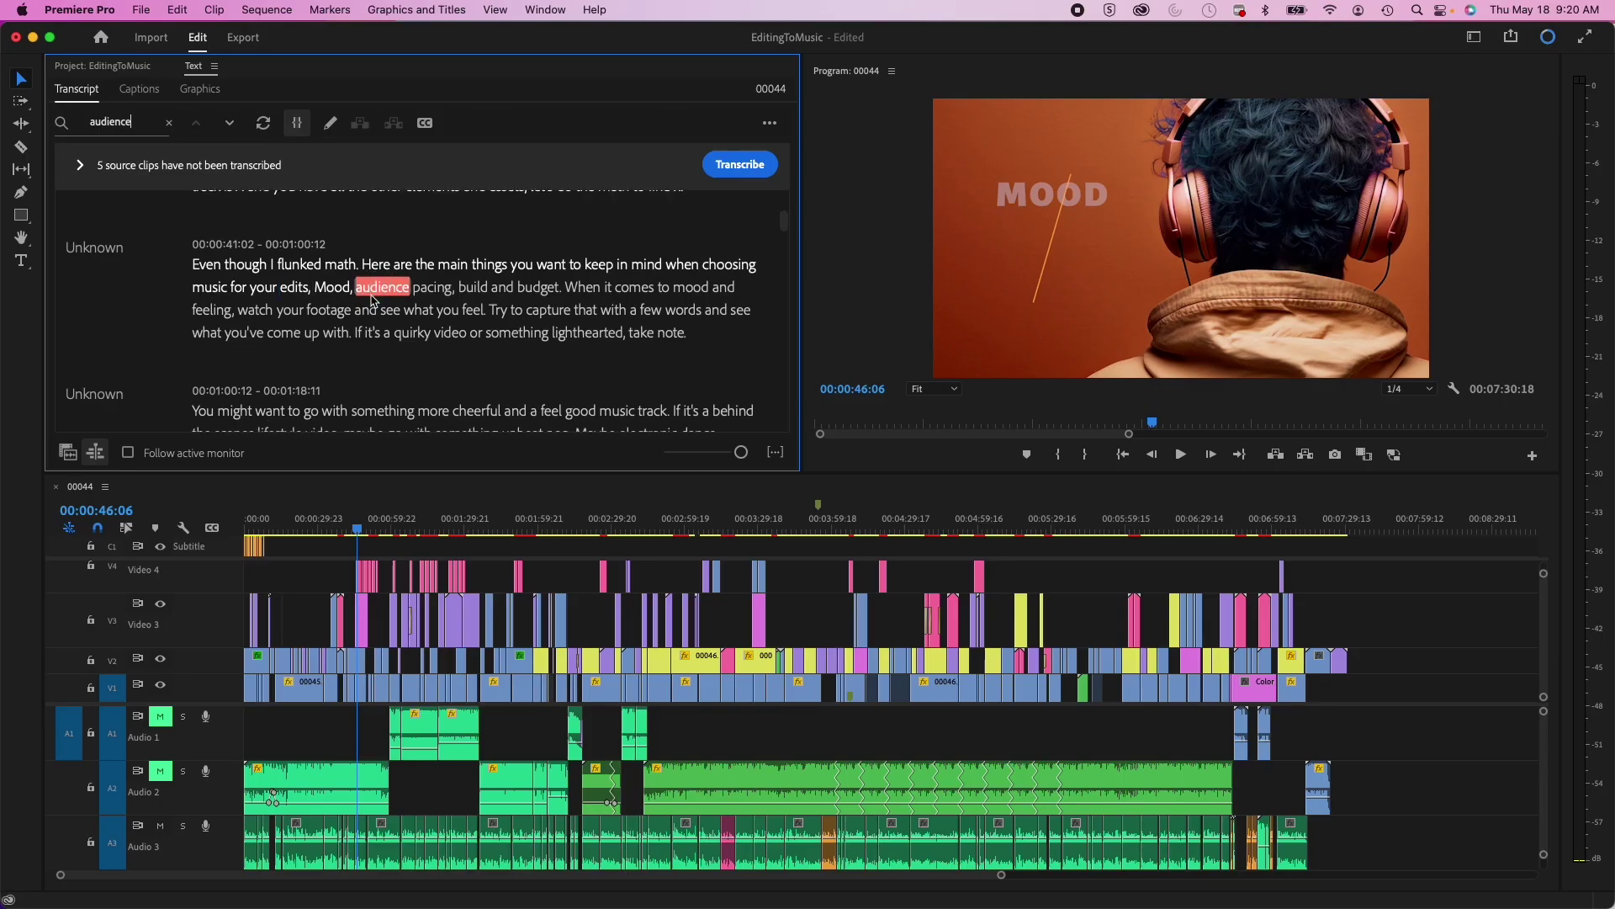
pyautogui.scroll(-5, 378, 294)
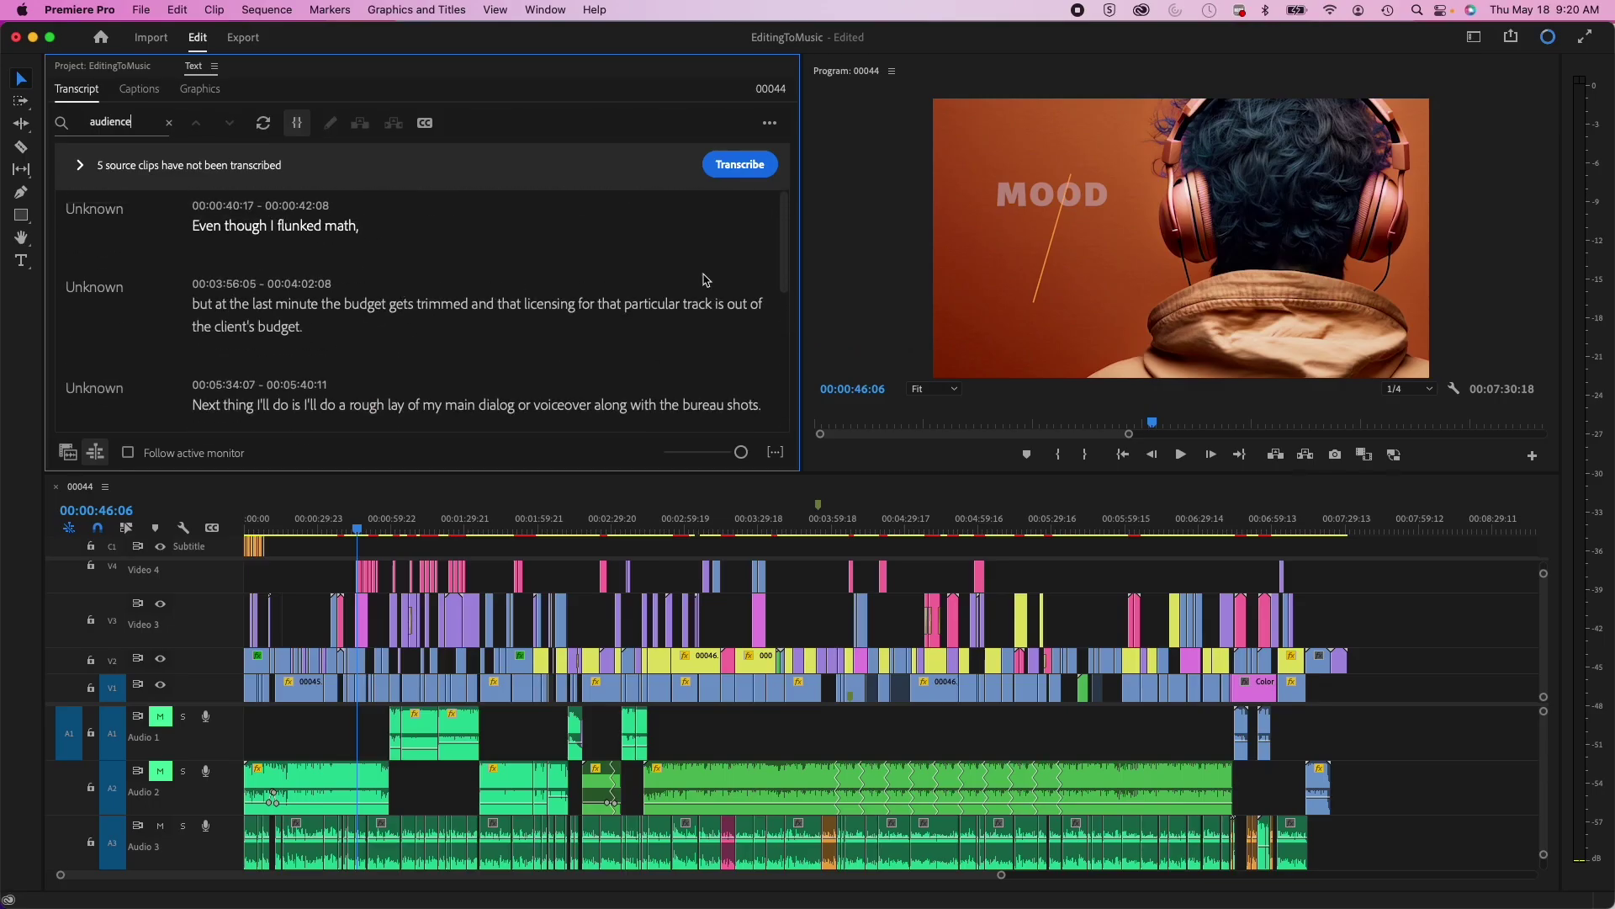
pyautogui.scroll(-5, 776, 223)
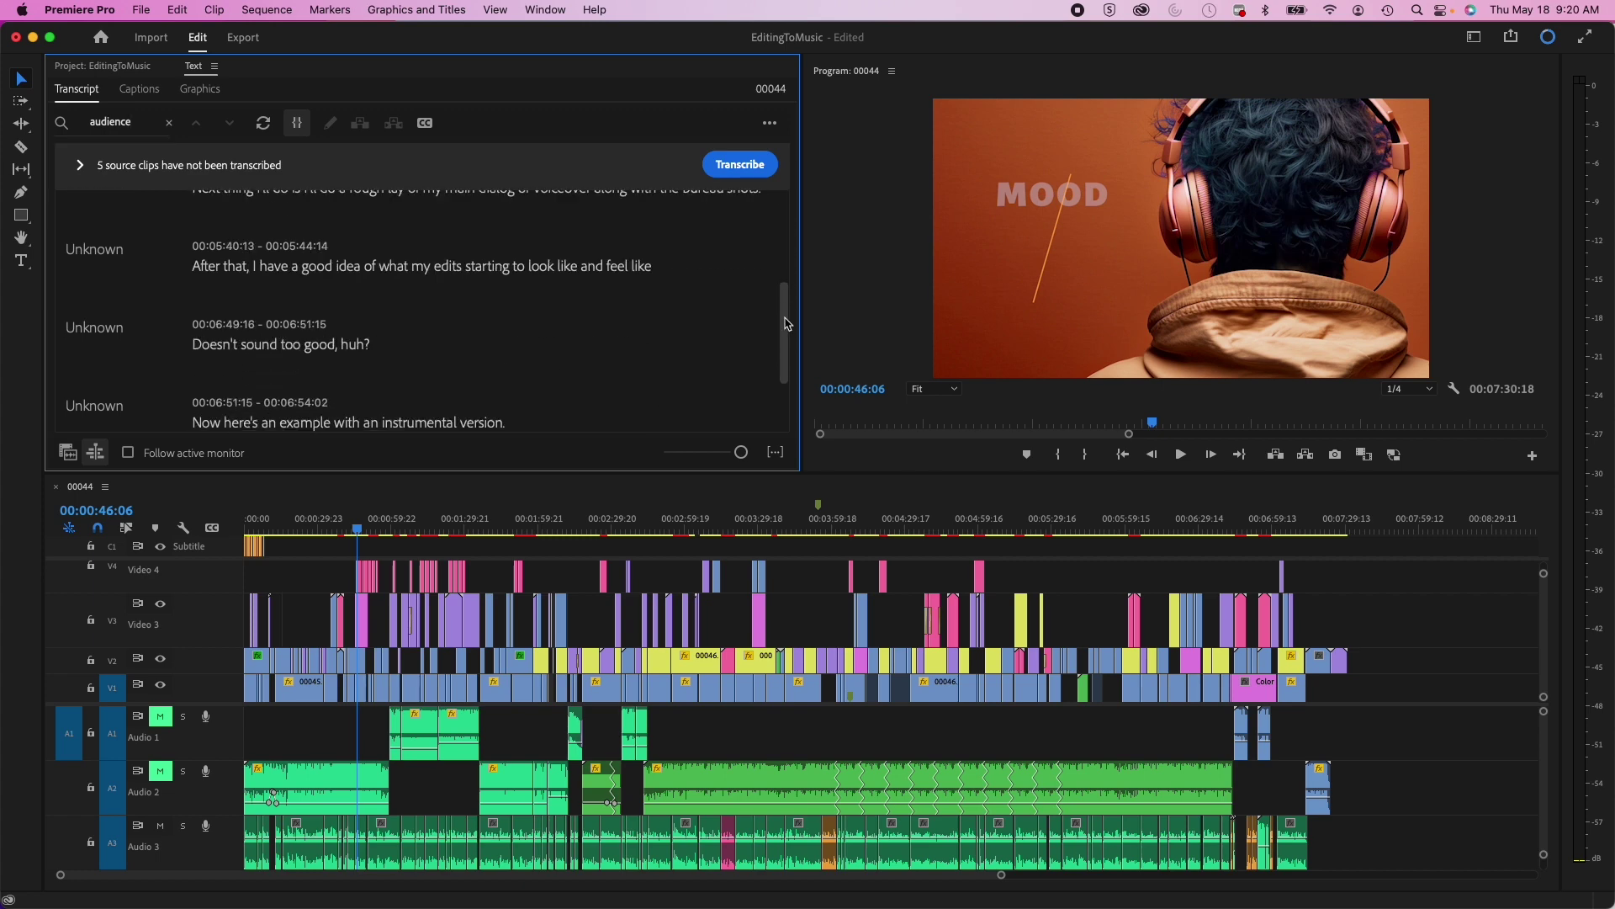